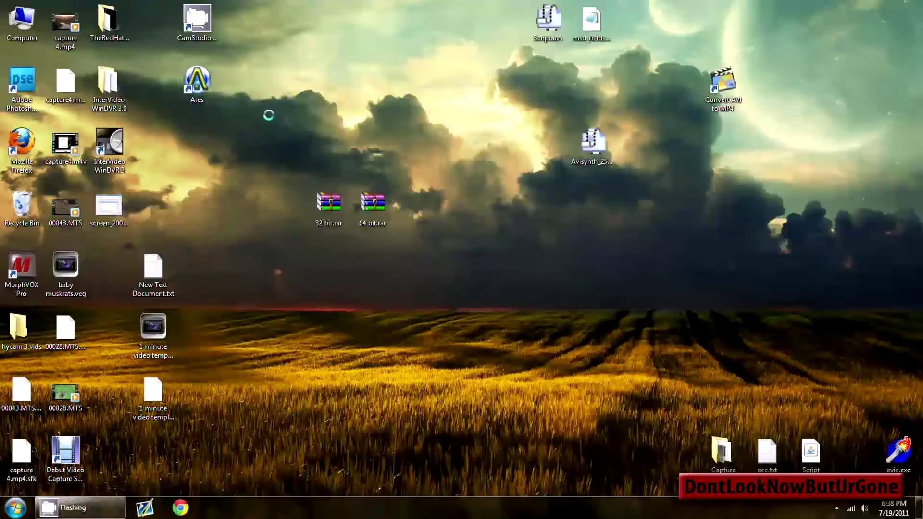
drag(267, 152, 451, 295)
click(323, 225)
click(355, 219)
click(323, 225)
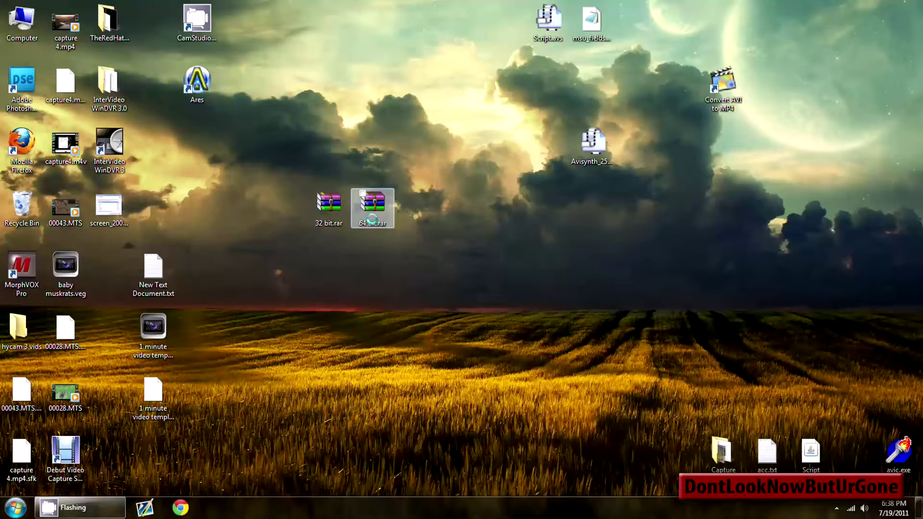
drag(222, 124, 449, 295)
click(495, 269)
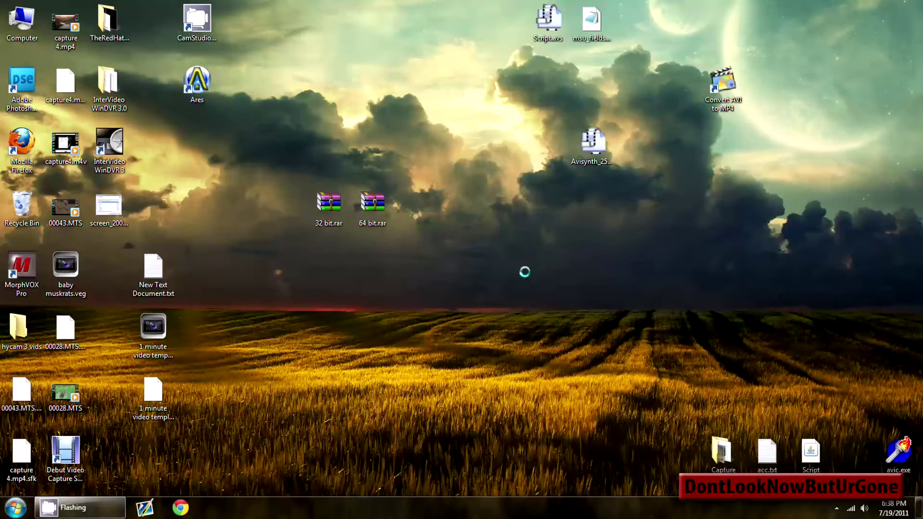
- Open the 32 bit.rar archive, dismiss the licence reminder and look through the setup files it contains
click(332, 207)
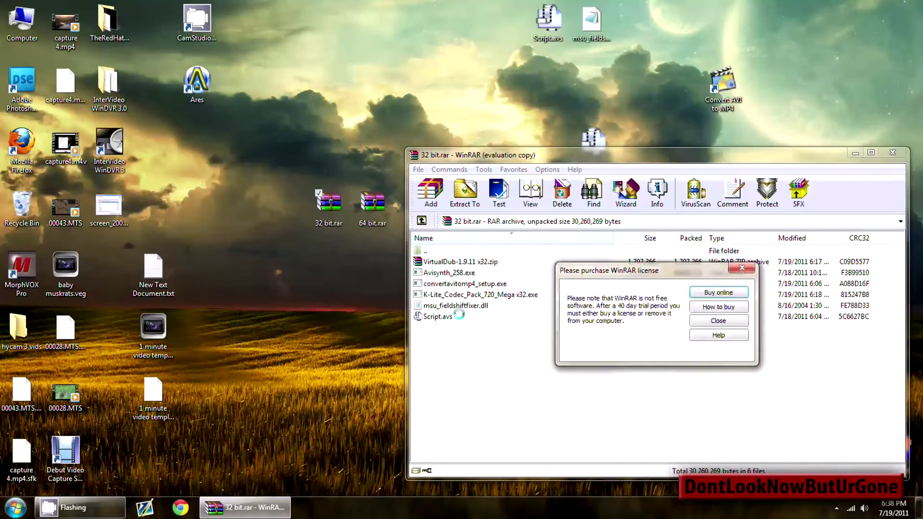
click(739, 268)
click(478, 317)
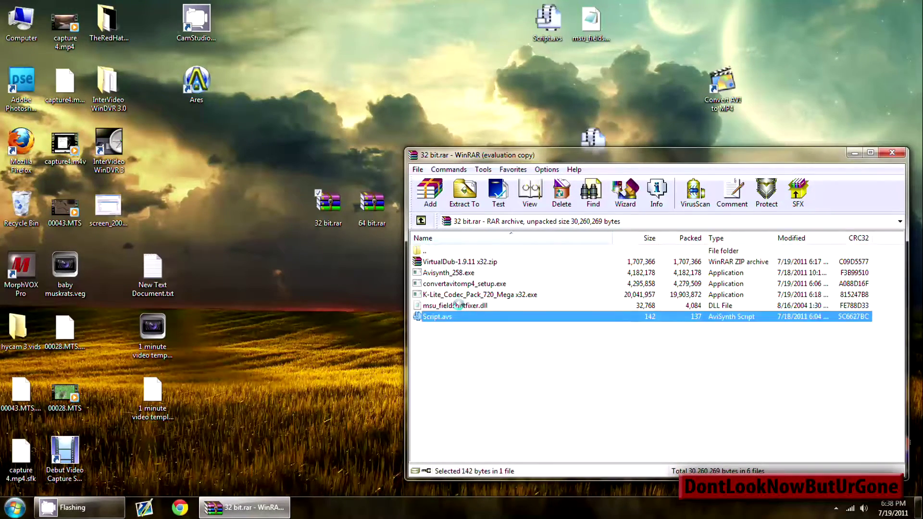
click(459, 306)
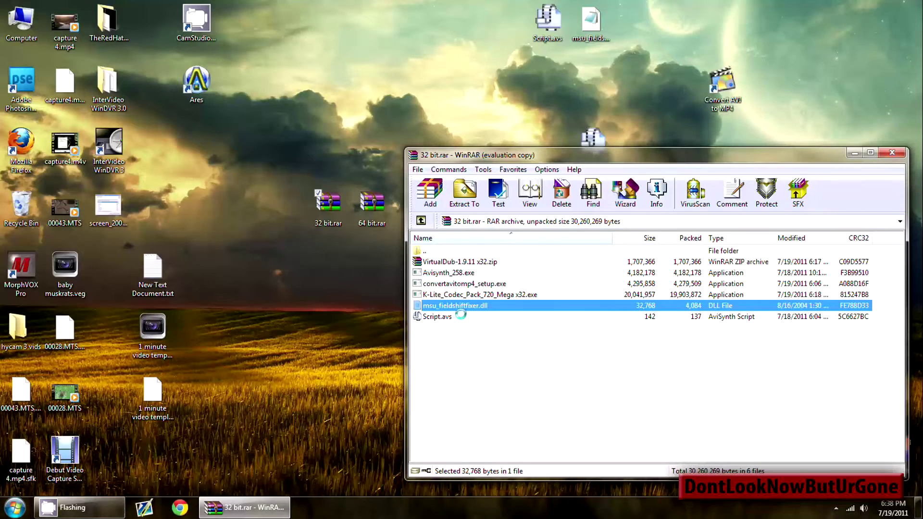
click(469, 318)
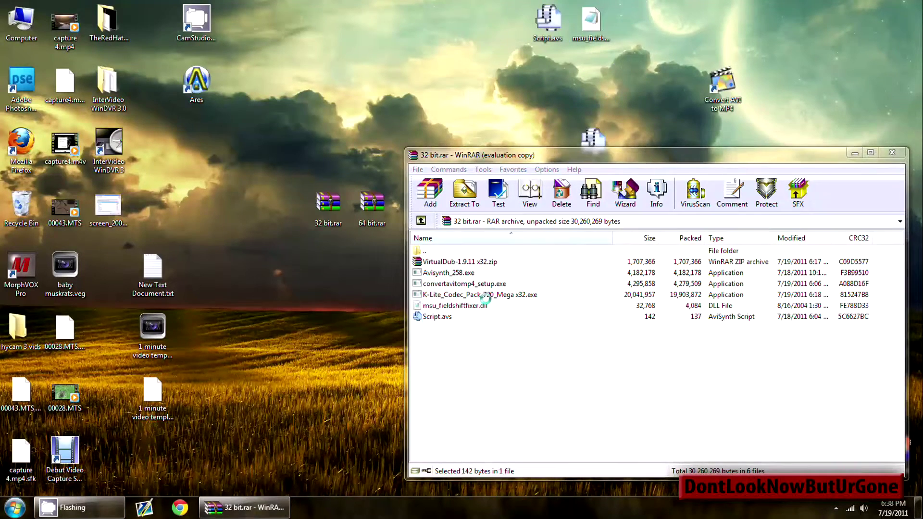
click(486, 295)
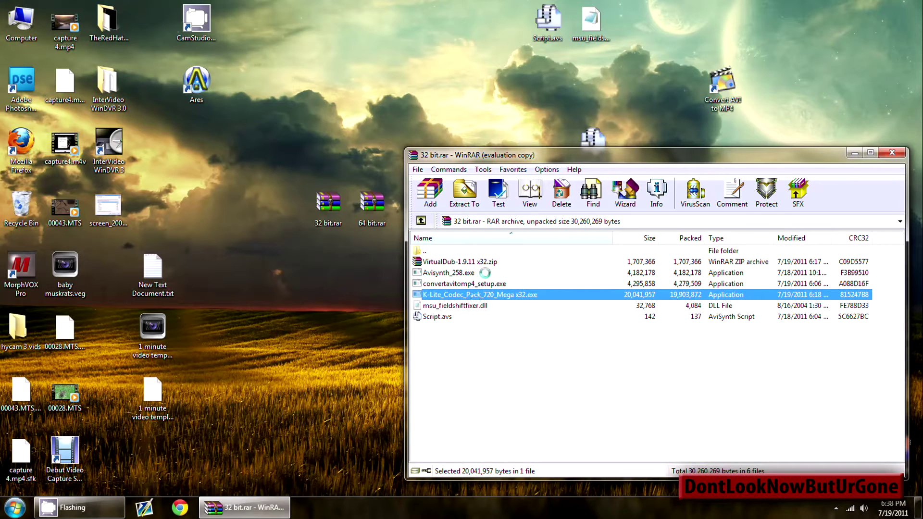
click(485, 273)
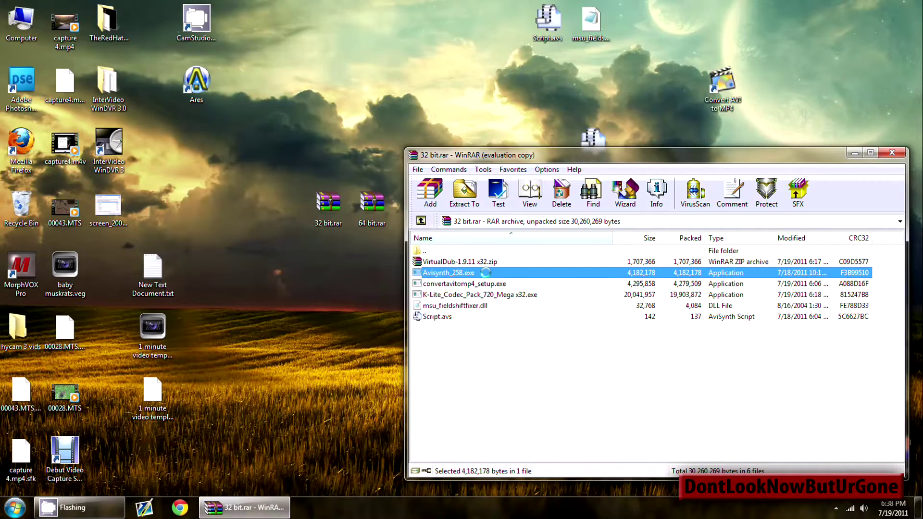
- Open the nested VirtualDub-1.9.11 x32.zip archive, view all its files, and close it
double_click(489, 262)
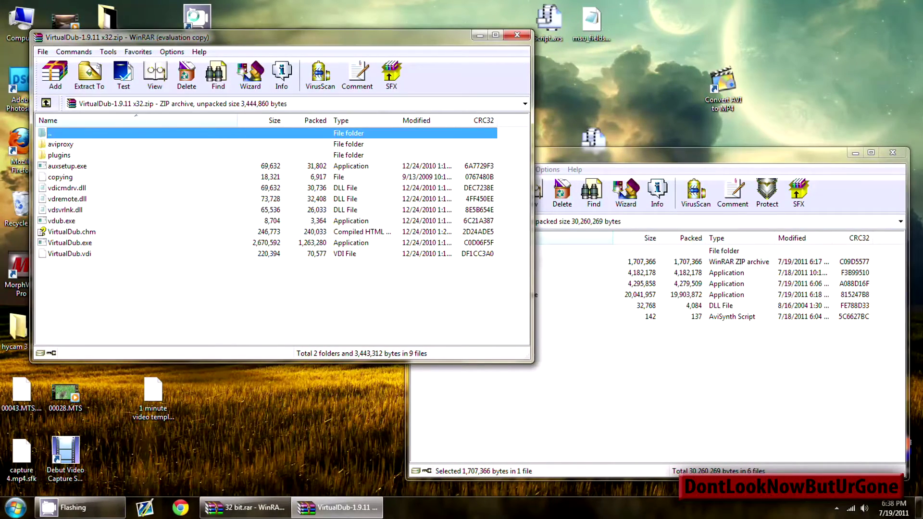
key(Escape)
drag(116, 297, 113, 144)
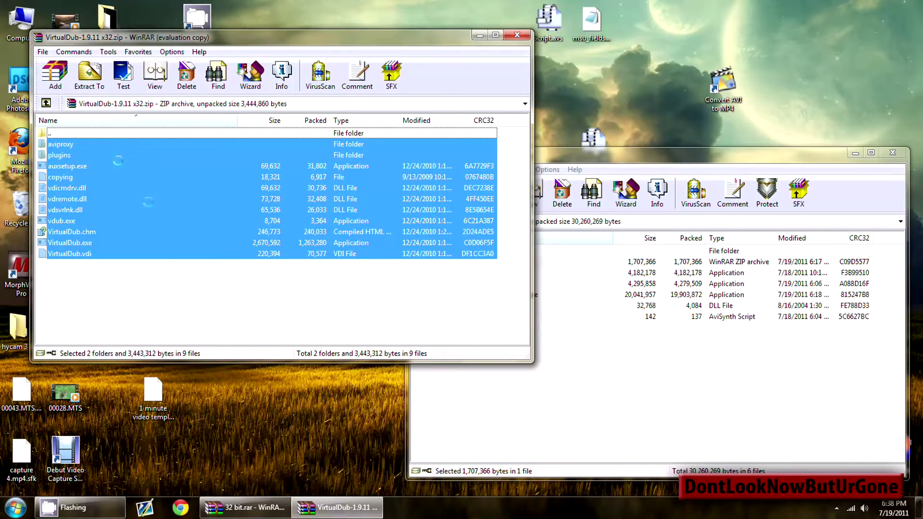
click(156, 296)
click(519, 36)
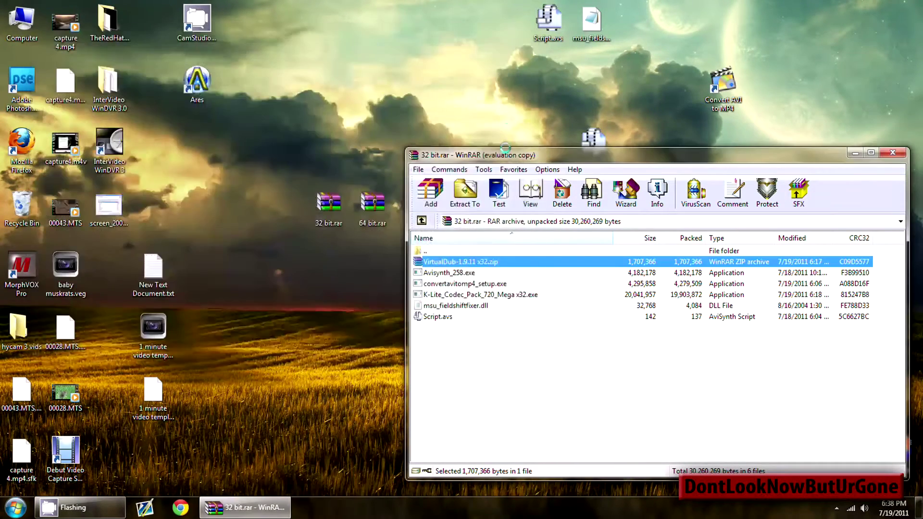
- Launch VirtualDub, reposition its window near the screen's upper edge, and switch it to AVI capture mode
click(16, 508)
click(37, 209)
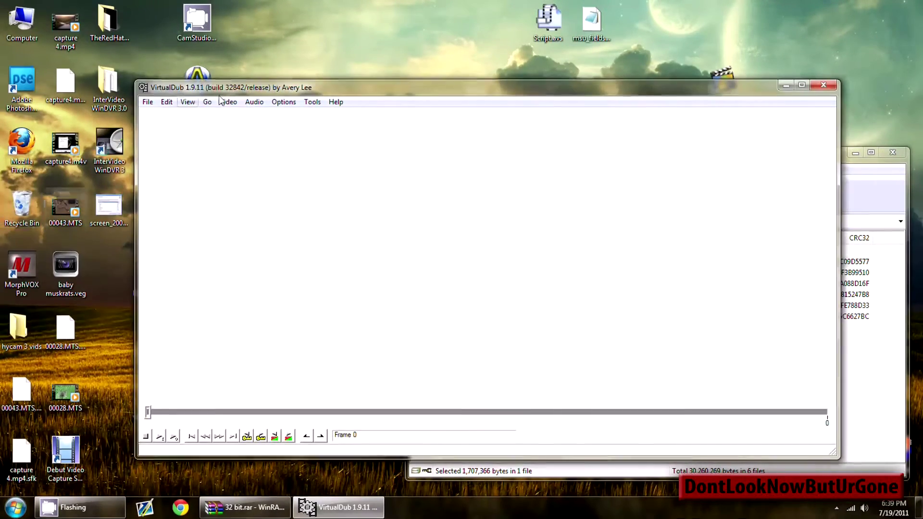
drag(239, 89, 155, 30)
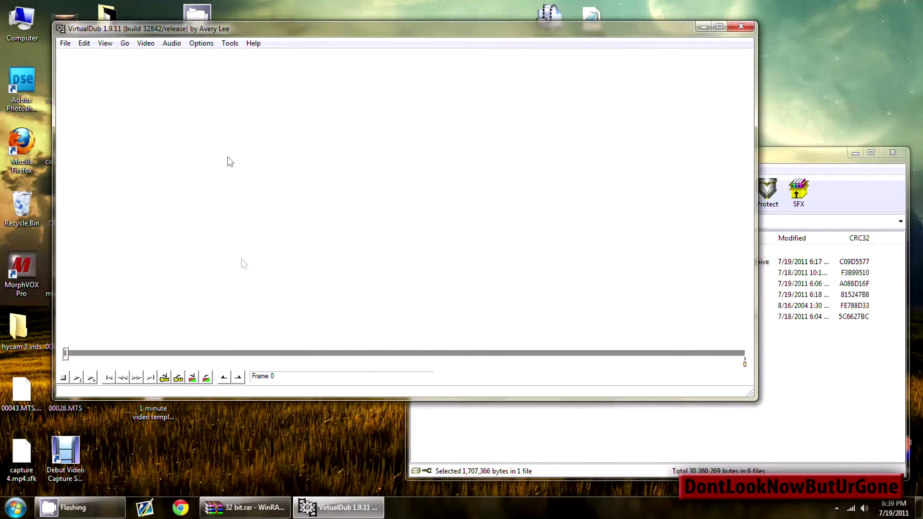
click(146, 43)
mouse_move(65, 44)
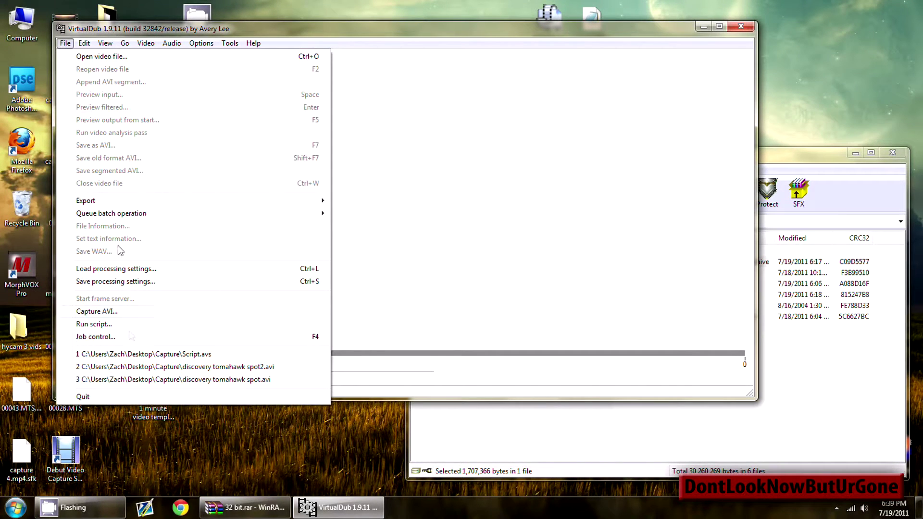
click(129, 311)
- Choose Dazzle DVC100 Video (DirectShow) as the capture device
click(94, 46)
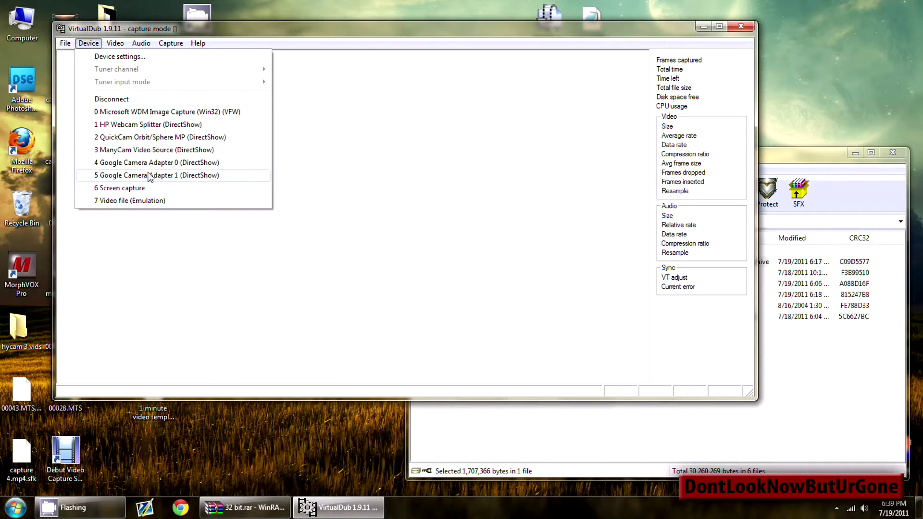
click(144, 176)
click(89, 43)
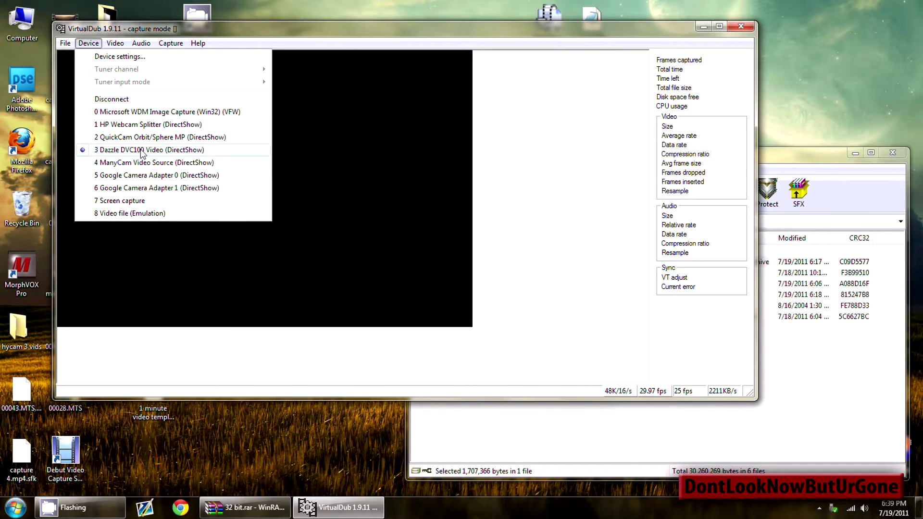
click(88, 43)
- View the capture device settings and close them without making changes
click(84, 44)
click(119, 57)
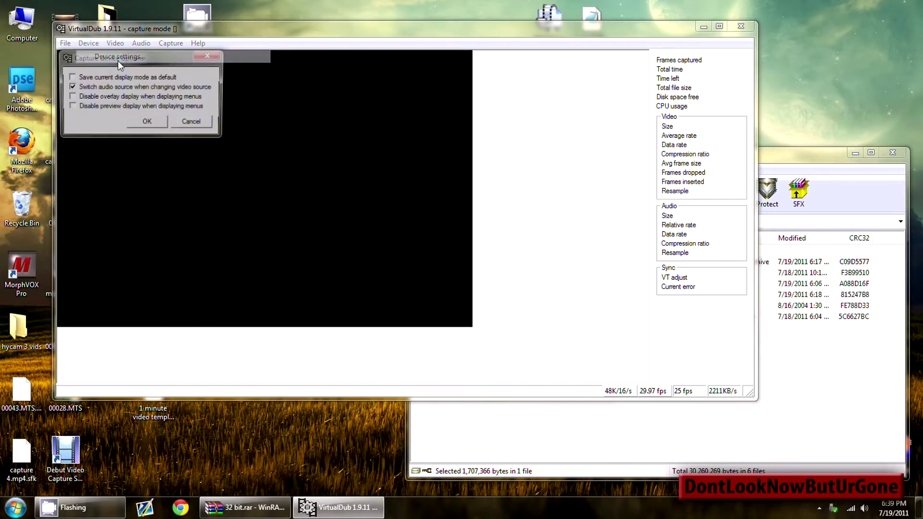
click(192, 121)
- Set the video compression to the Huffyuv v2.1.1 - CCESP Patch v0.2.5 codec
click(115, 43)
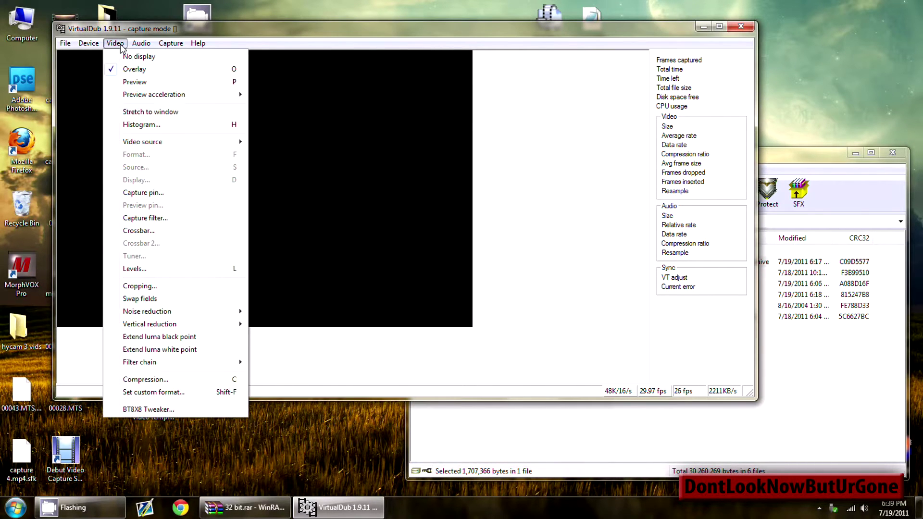
click(163, 379)
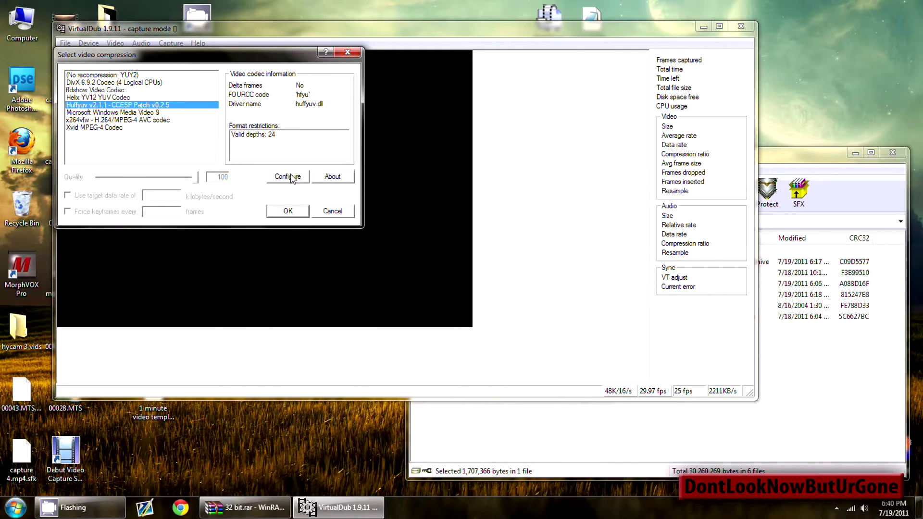
click(288, 210)
- Review the brightness, contrast, hue, saturation and sharpness video levels, and close them unchanged
click(111, 43)
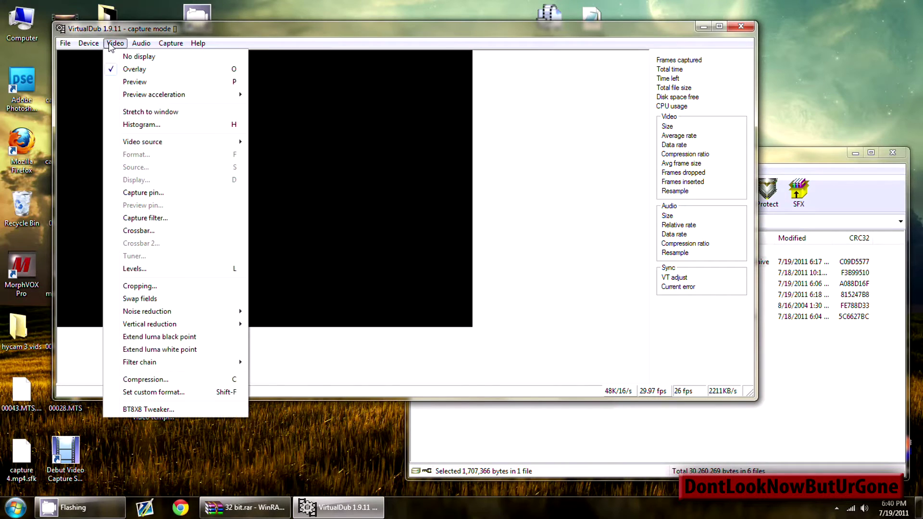
click(160, 269)
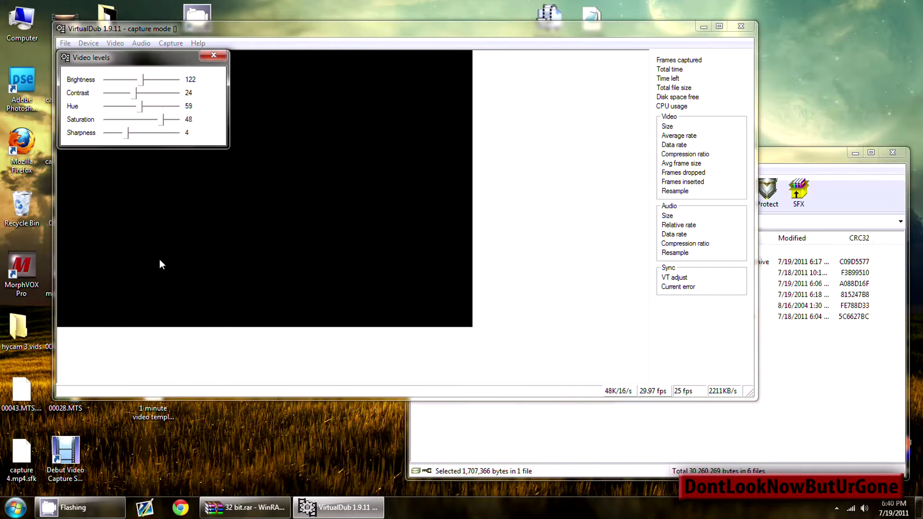
drag(160, 67, 280, 154)
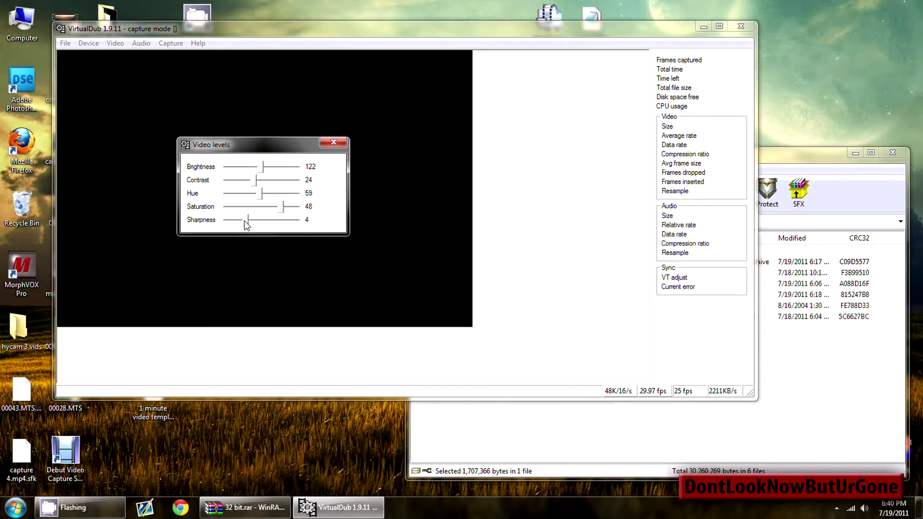
click(333, 142)
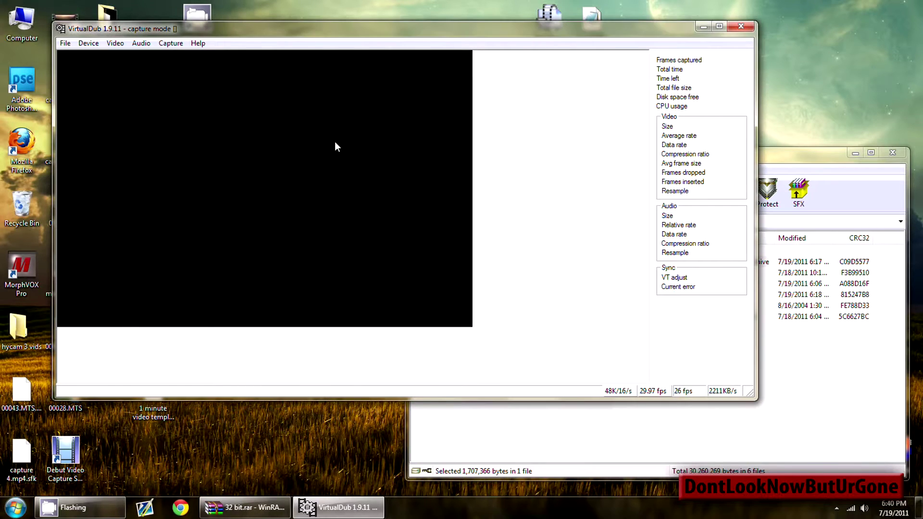
- Set the video source to Video SVideo
click(115, 43)
mouse_move(192, 142)
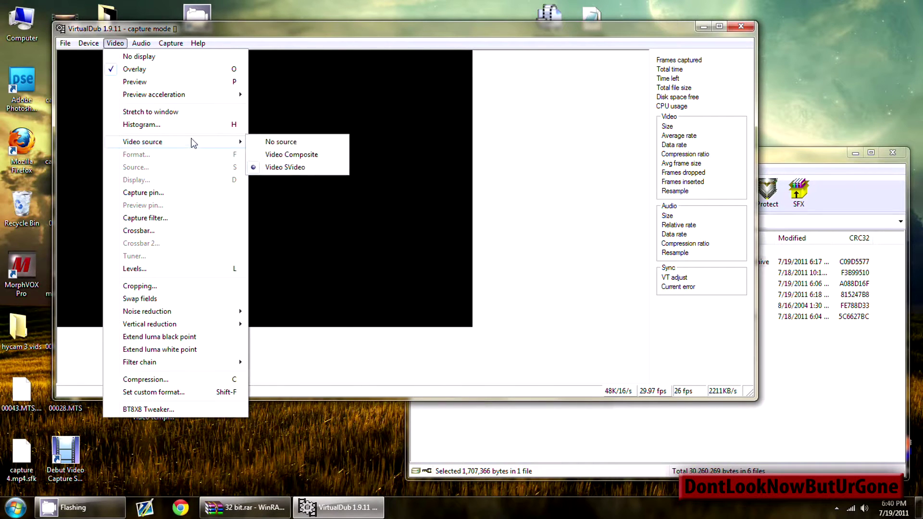
click(300, 167)
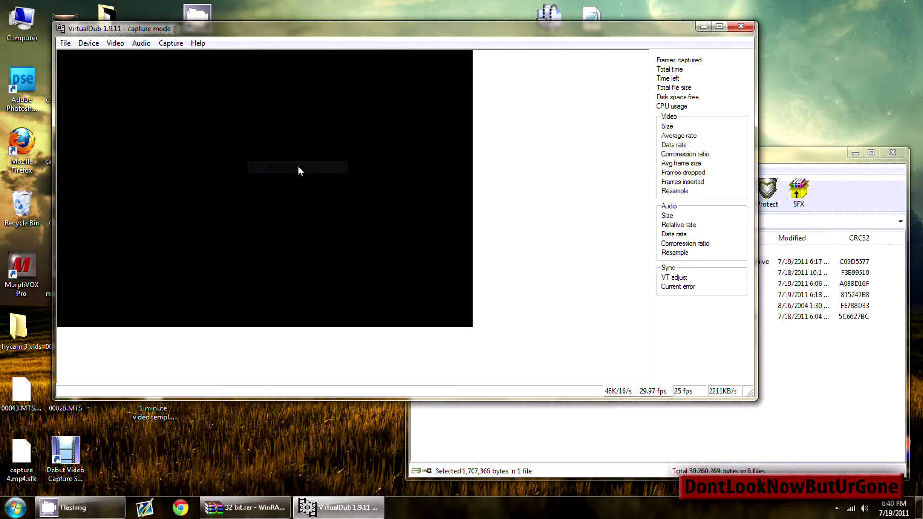
- Set the color space to YUY2 in the capture pin's stream format properties
click(107, 43)
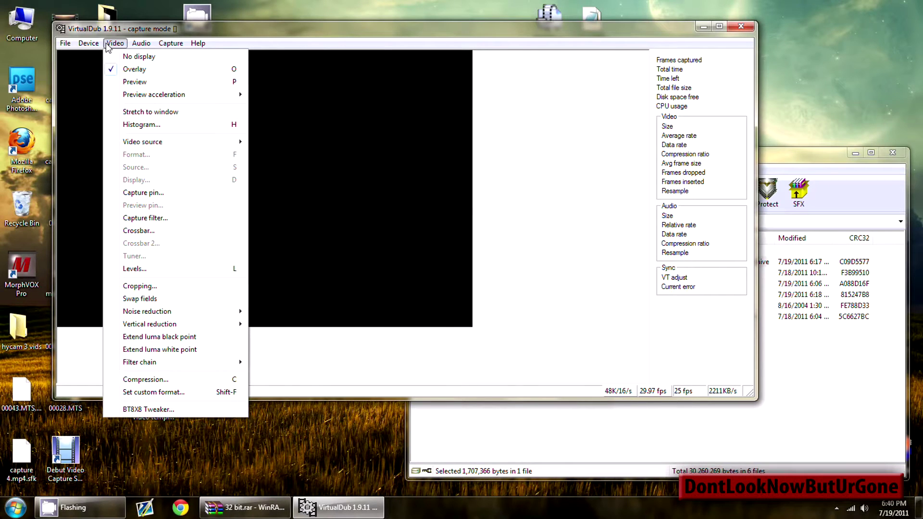
click(172, 193)
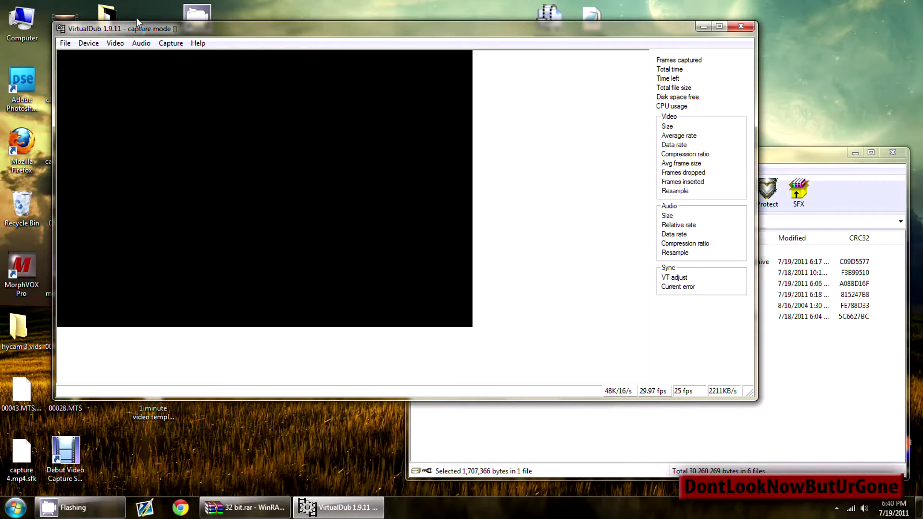
drag(117, 38, 219, 138)
click(264, 232)
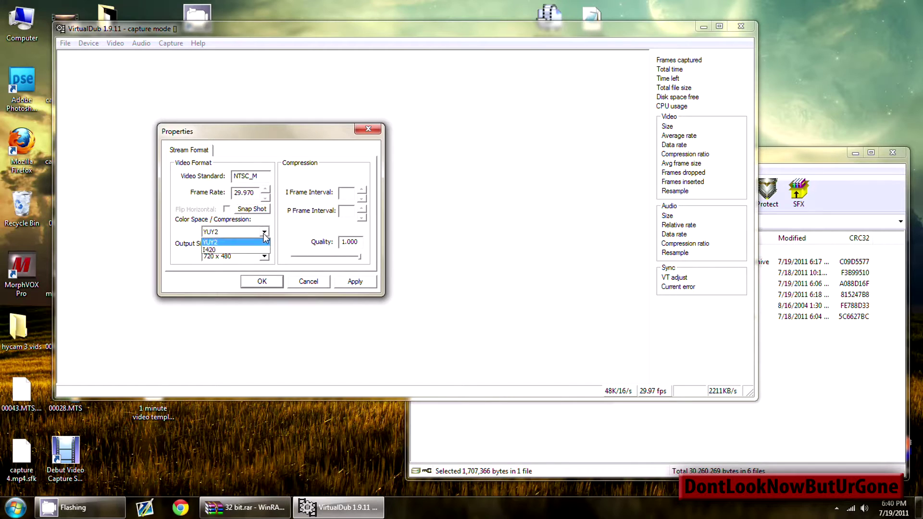
click(234, 242)
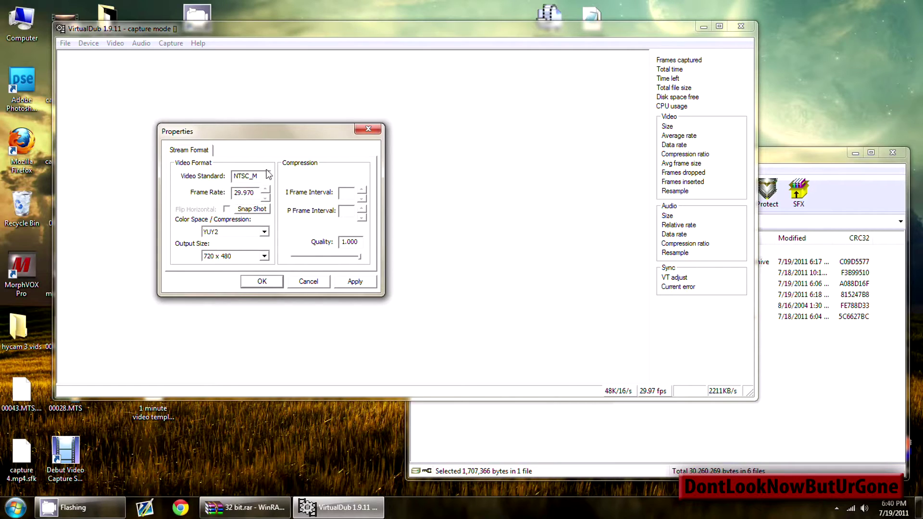
- Check the video standard and frame rate fields and accept the stream format properties
double_click(247, 181)
click(259, 176)
drag(260, 177, 230, 179)
double_click(244, 194)
click(243, 194)
click(274, 281)
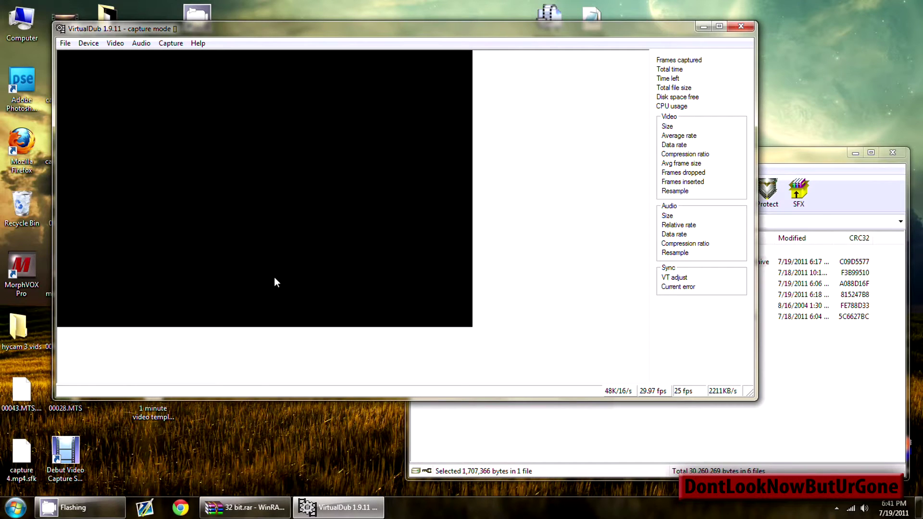
- Set the capture file to test.avi in the Capture folder
click(64, 43)
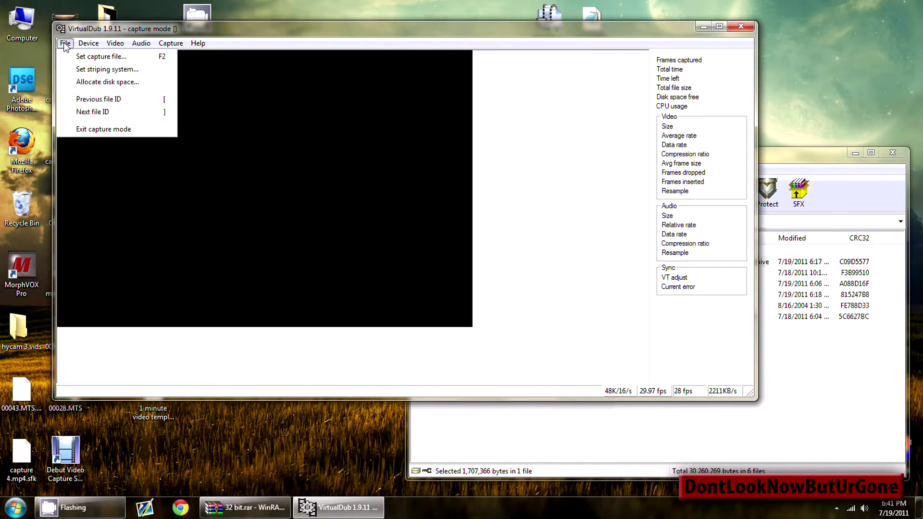
click(132, 58)
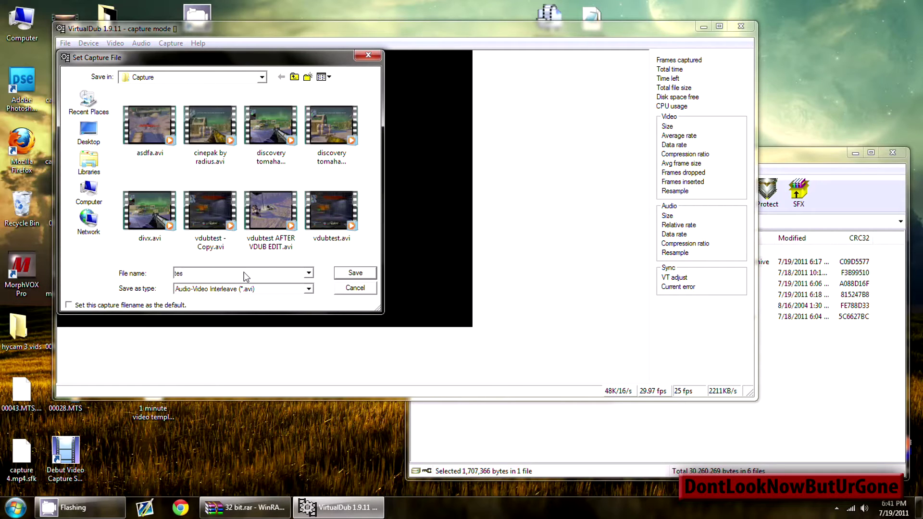
click(351, 275)
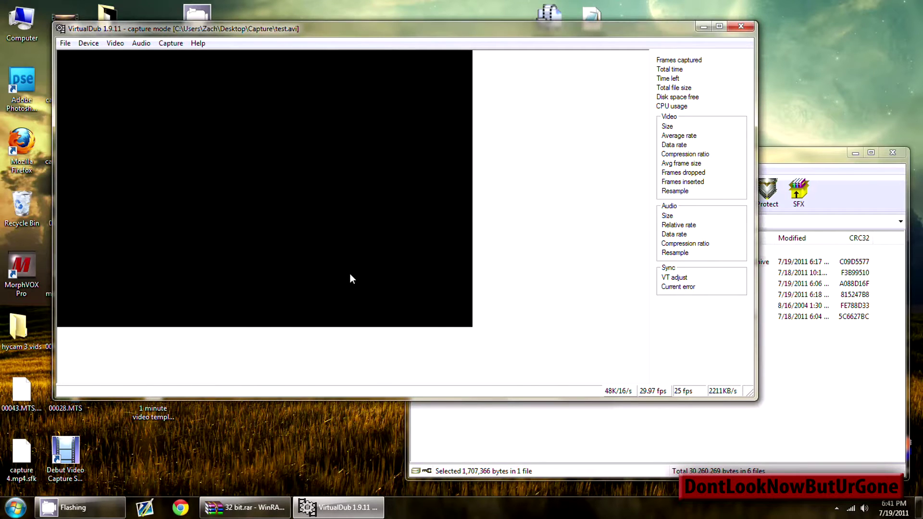
click(170, 43)
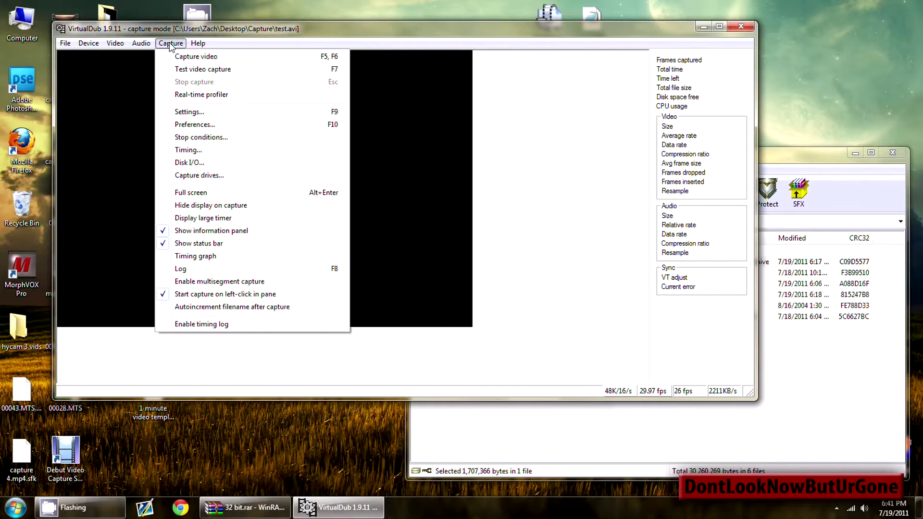
click(196, 30)
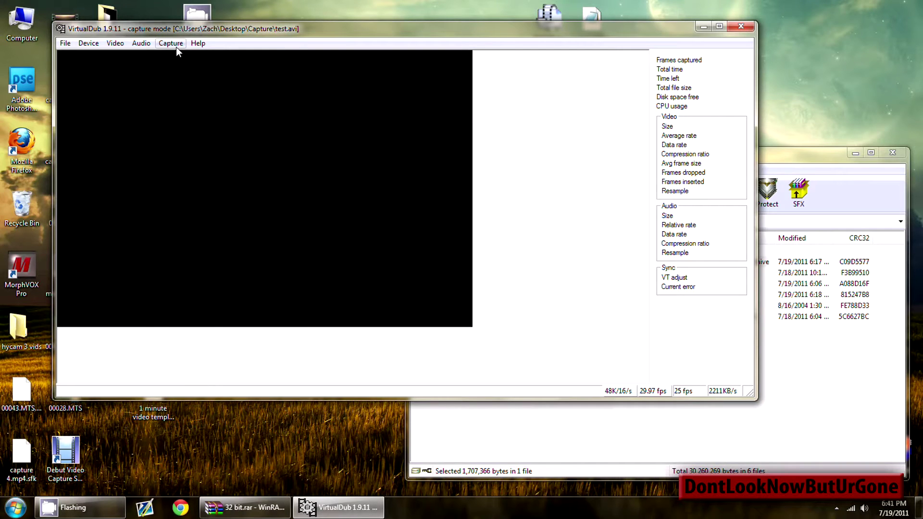
click(176, 47)
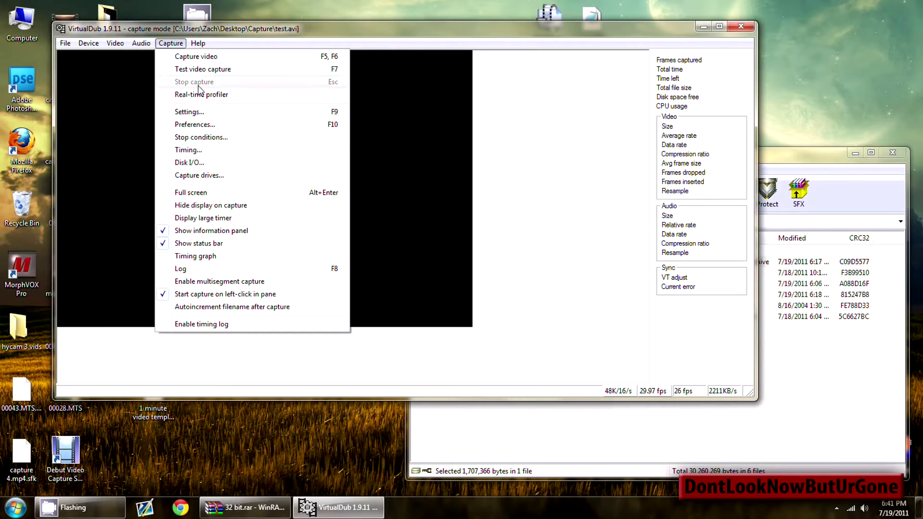
click(240, 32)
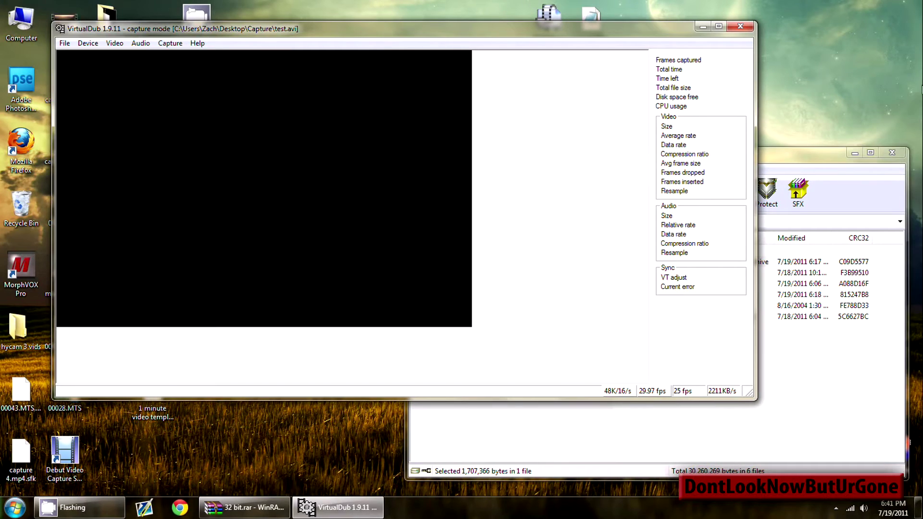
- Close the WinRAR archive window, minimize the VirtualDub capture window and open the Capture folder from the desktop
click(891, 152)
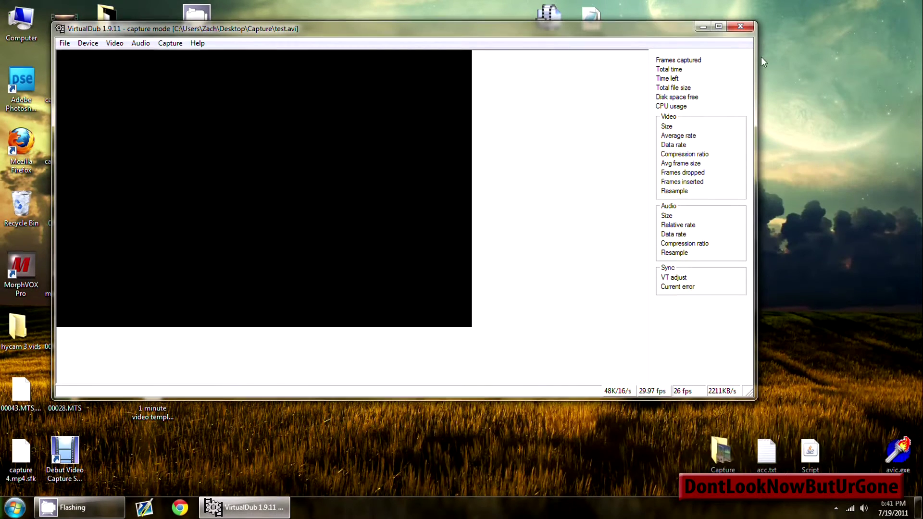
click(737, 430)
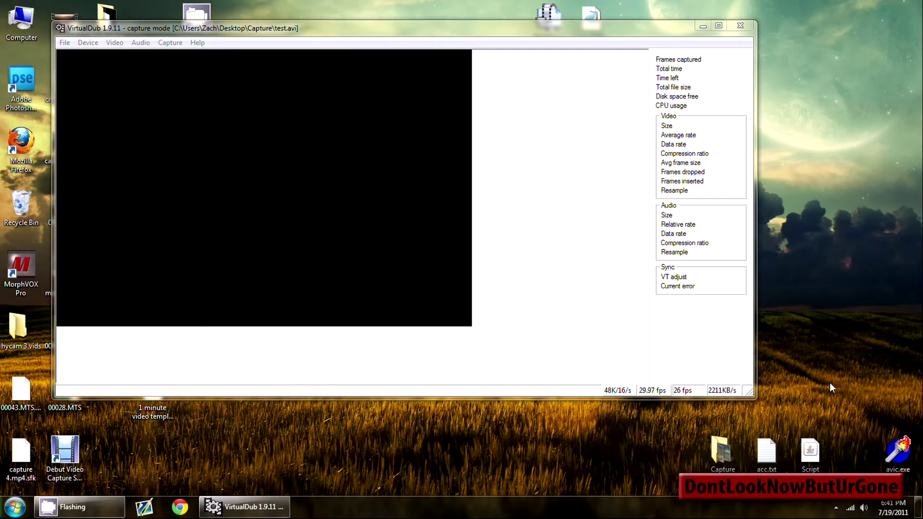
click(702, 26)
double_click(712, 451)
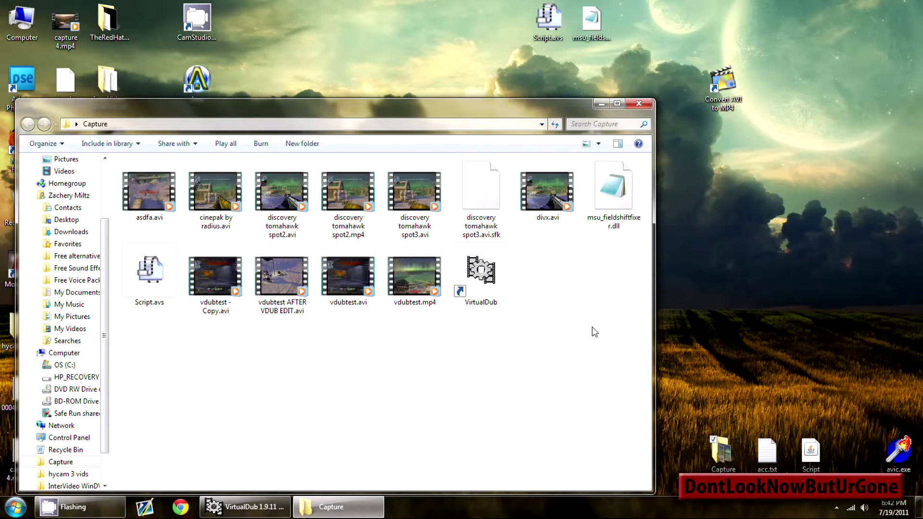
click(628, 226)
click(623, 274)
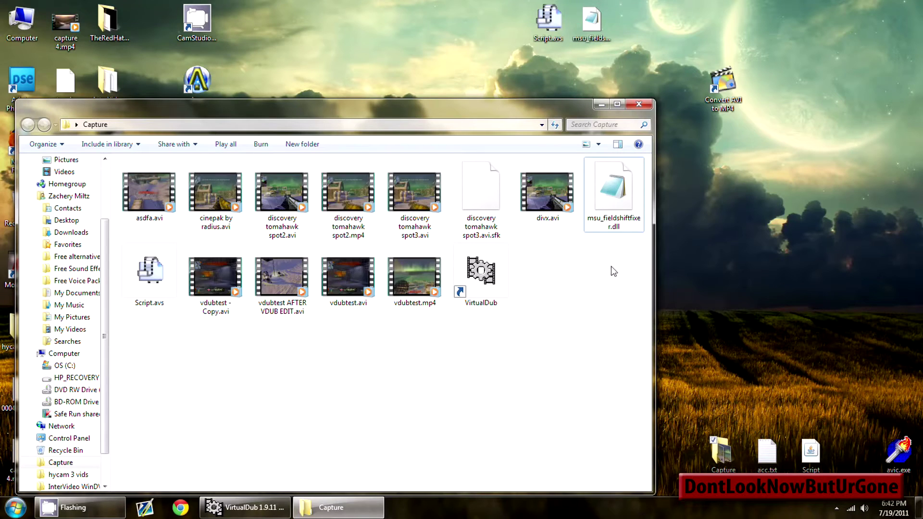
- Open Script.avs from the Capture folder in Notepad++ and arrange its window below the folder's files
right_click(153, 280)
click(135, 338)
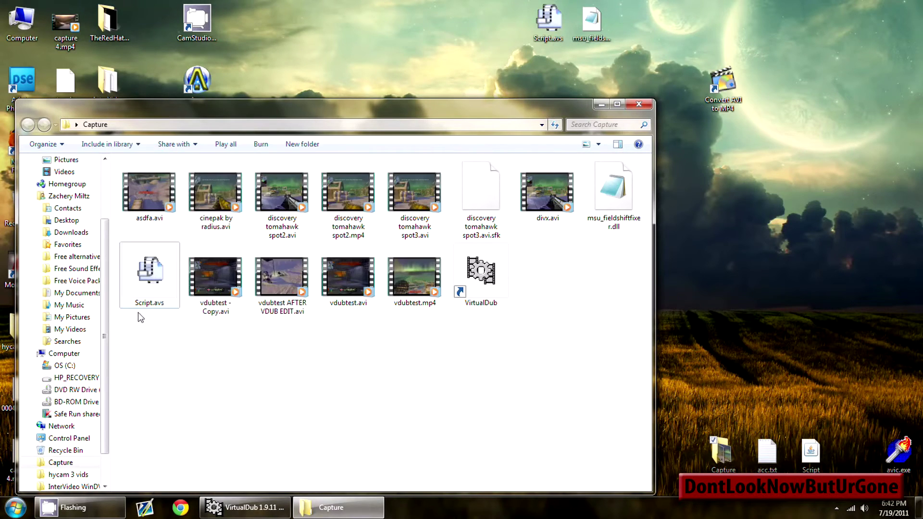
right_click(150, 277)
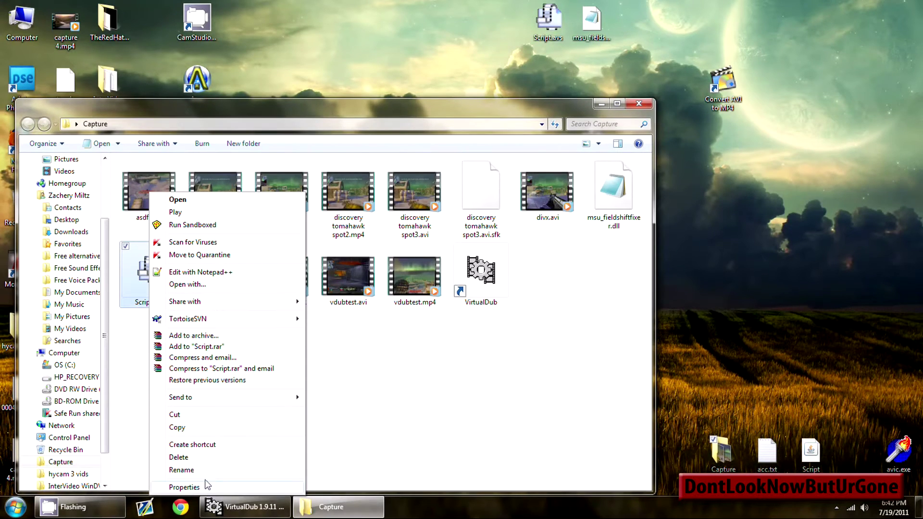
click(214, 272)
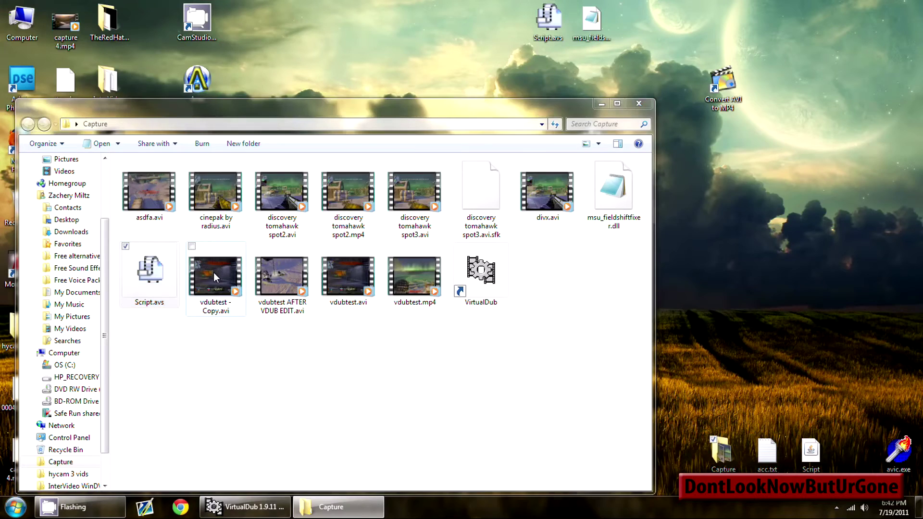
drag(384, 198, 241, 355)
drag(220, 455, 147, 413)
click(248, 456)
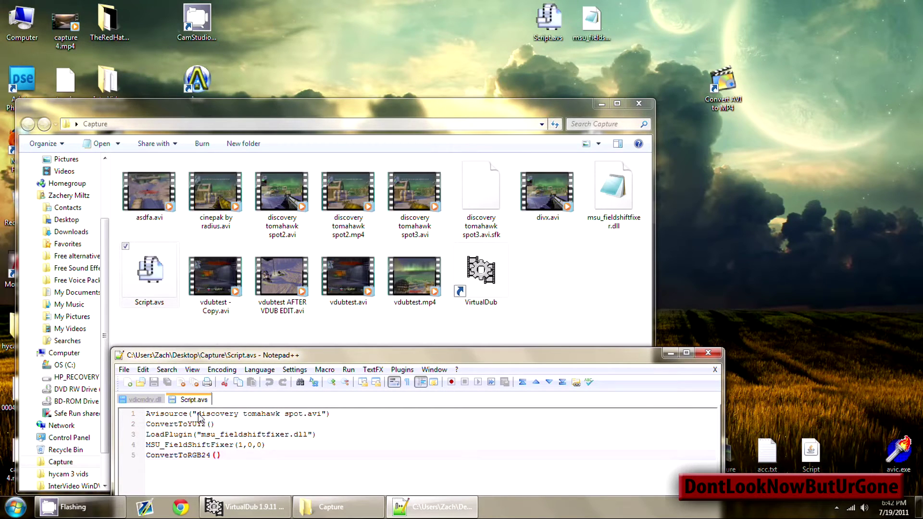
- Change the Avisource file name in Script.avs to "discovery tomahawk spot3.avi", save the script and close Notepad++
drag(197, 414, 303, 415)
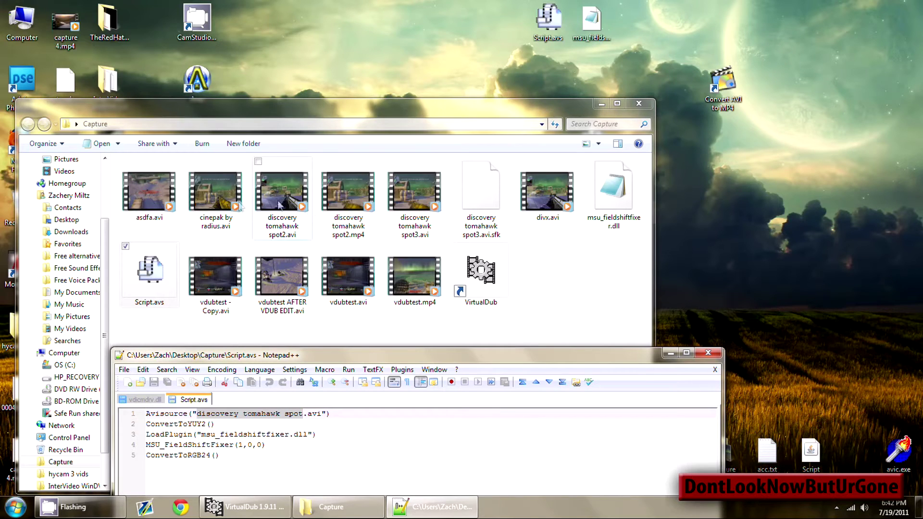
click(291, 423)
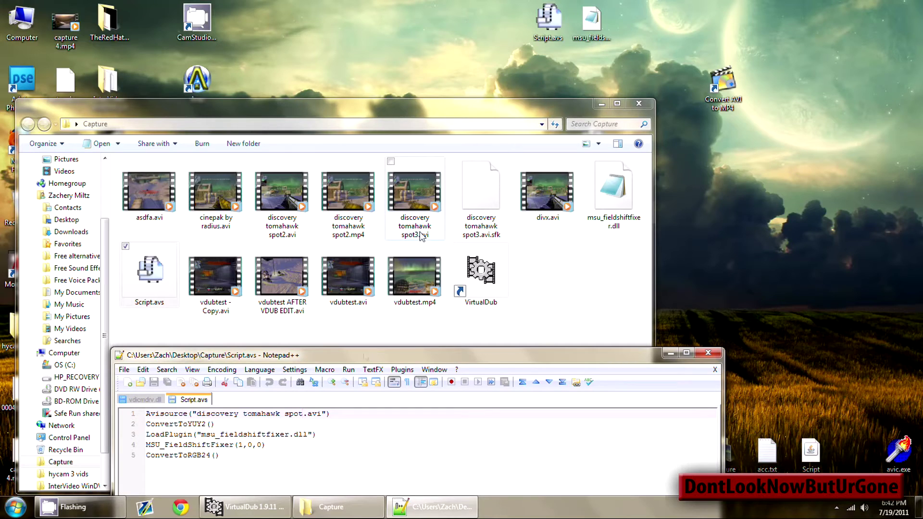
click(303, 415)
text(3)
triple_click(374, 414)
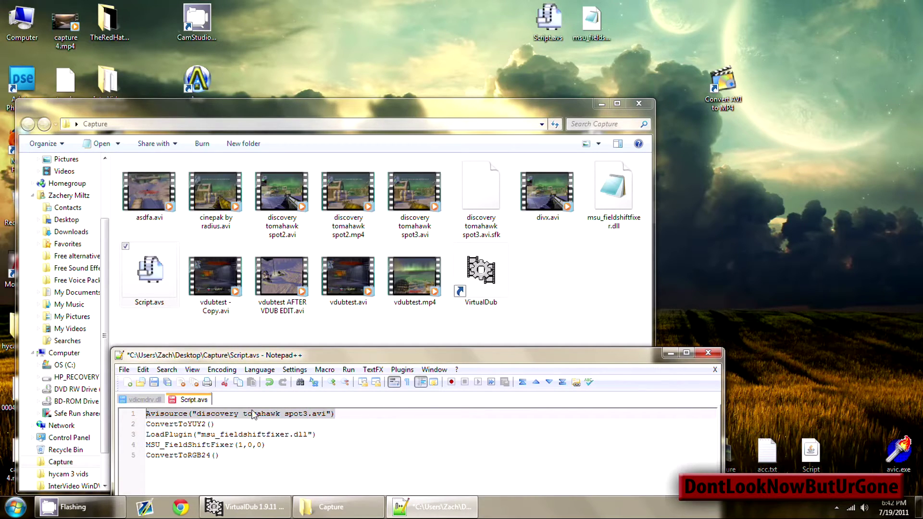
click(279, 415)
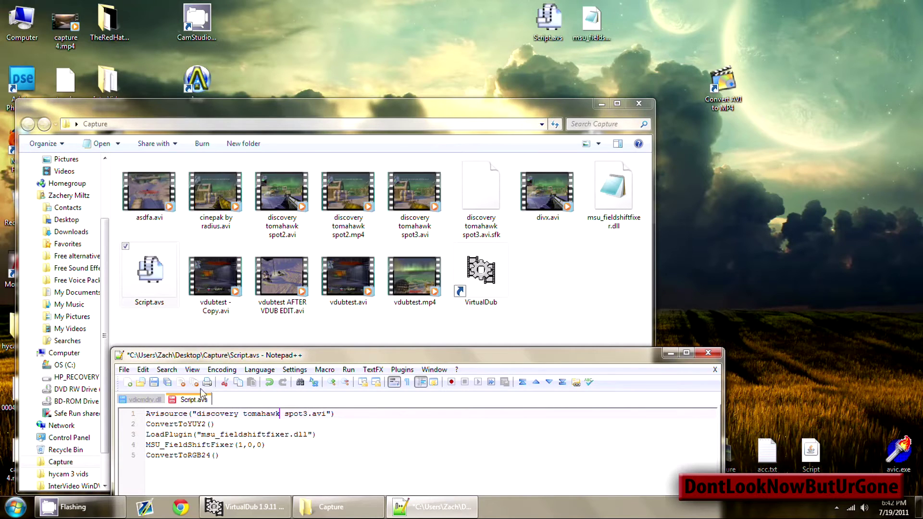
click(154, 382)
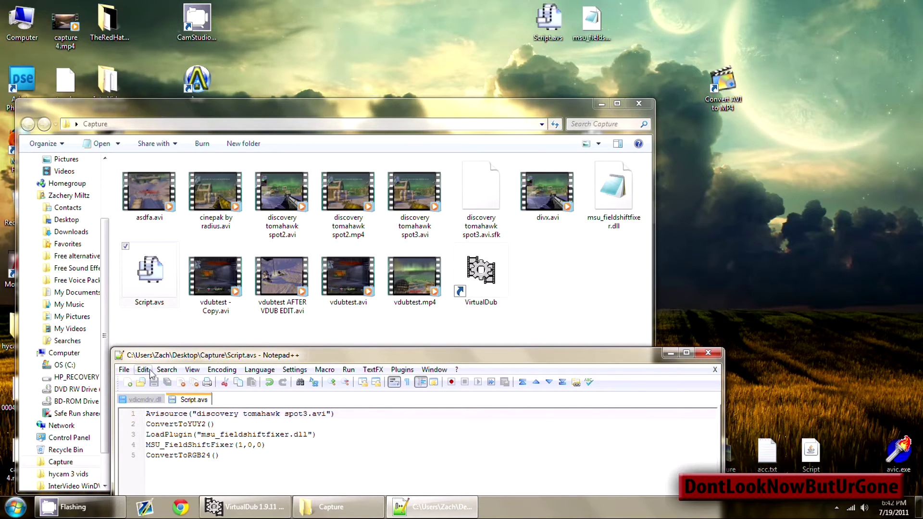
click(708, 353)
click(501, 344)
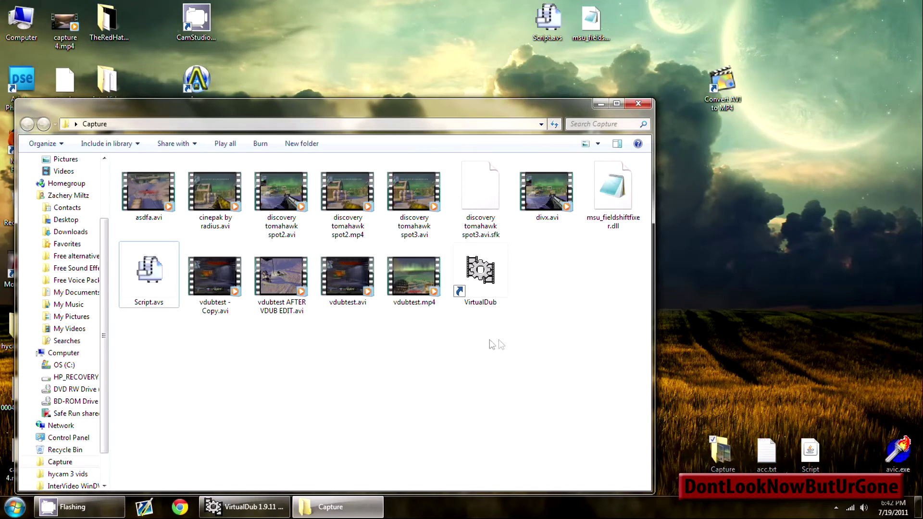
- Open Script.avs with the Capture folder's VirtualDub shortcut and widen the window so both preview panes fit
drag(138, 272, 485, 280)
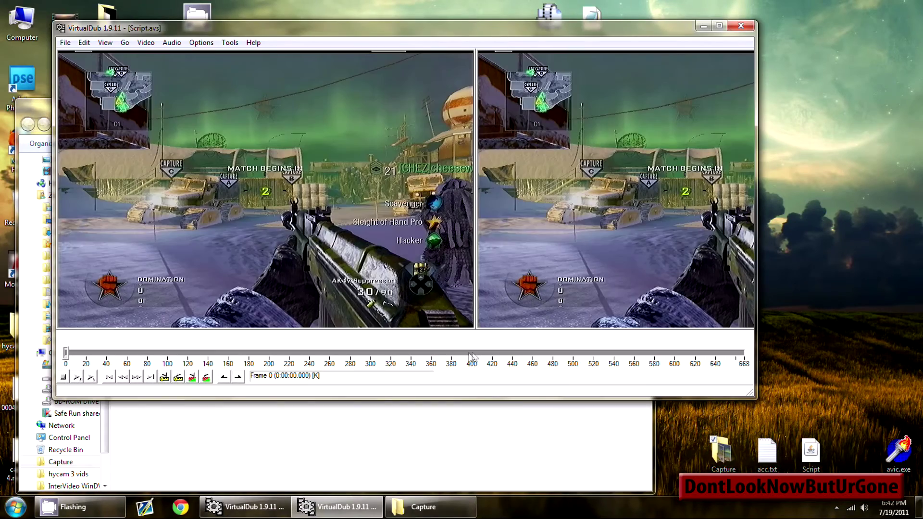
drag(484, 30, 432, 54)
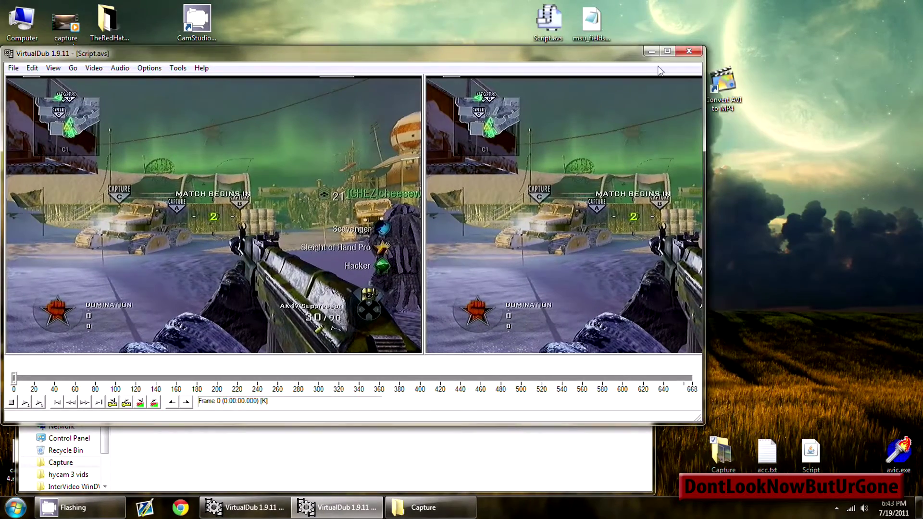
drag(705, 145, 920, 144)
mouse_move(762, 53)
mouse_down()
mouse_move(818, 77)
mouse_move(763, 60)
mouse_up()
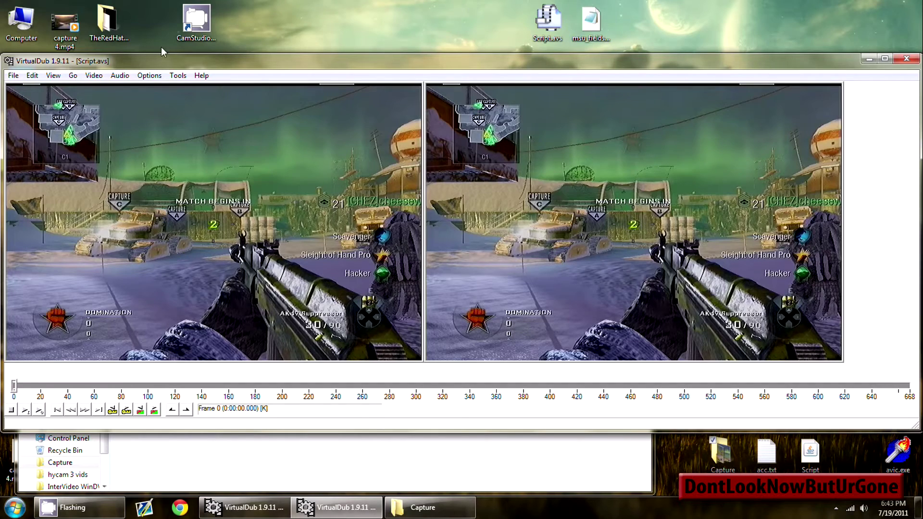
- Select the x264vfw - H.264/MPEG-4 AVC codec as the video compression
click(94, 76)
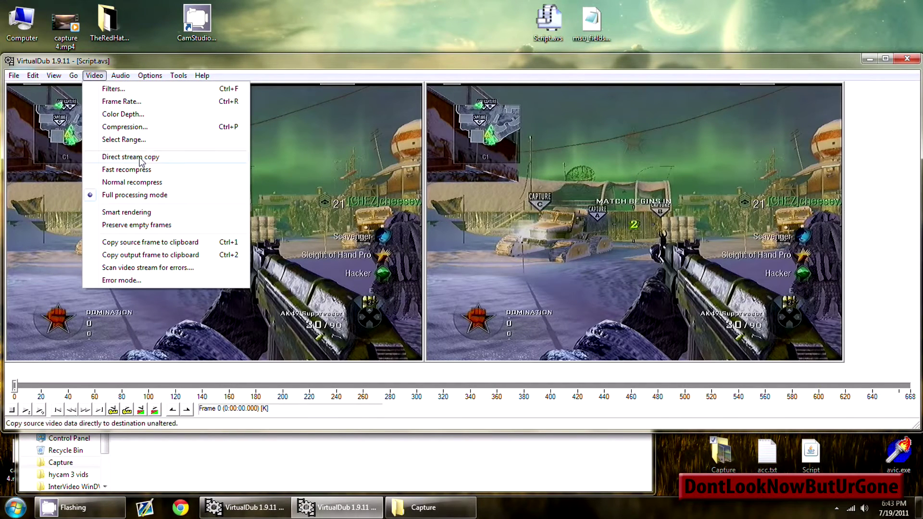
click(124, 127)
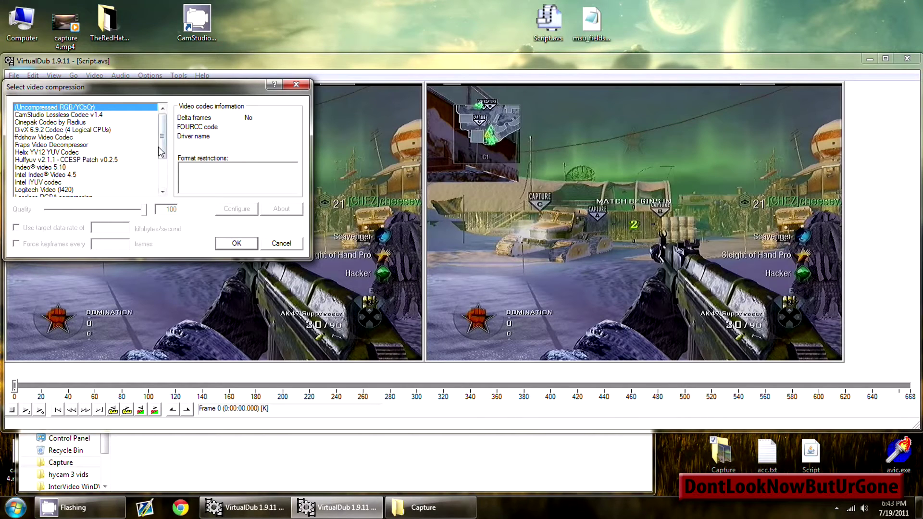
drag(166, 140, 169, 169)
click(79, 182)
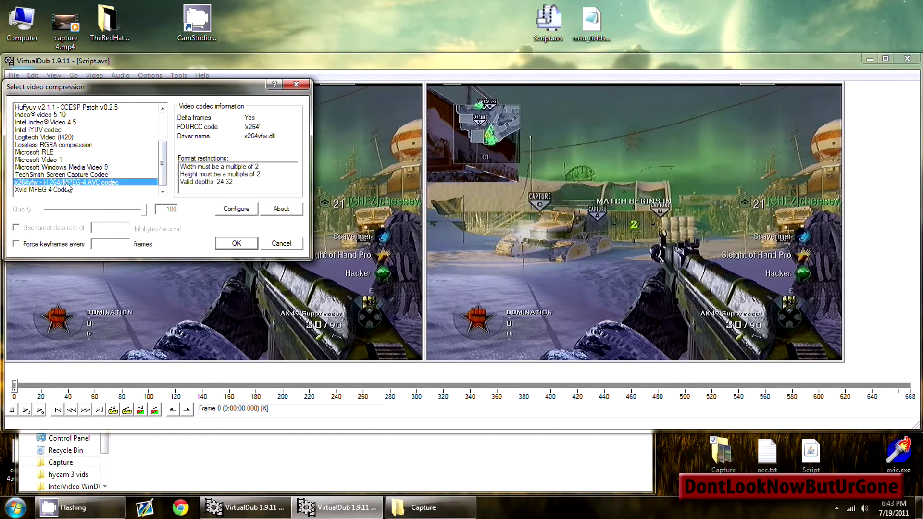
- Configure x264vfw with Single pass - bitrate-based (ABR) rate control at an average bitrate of 6000 kbit/s and accept the compression
click(237, 210)
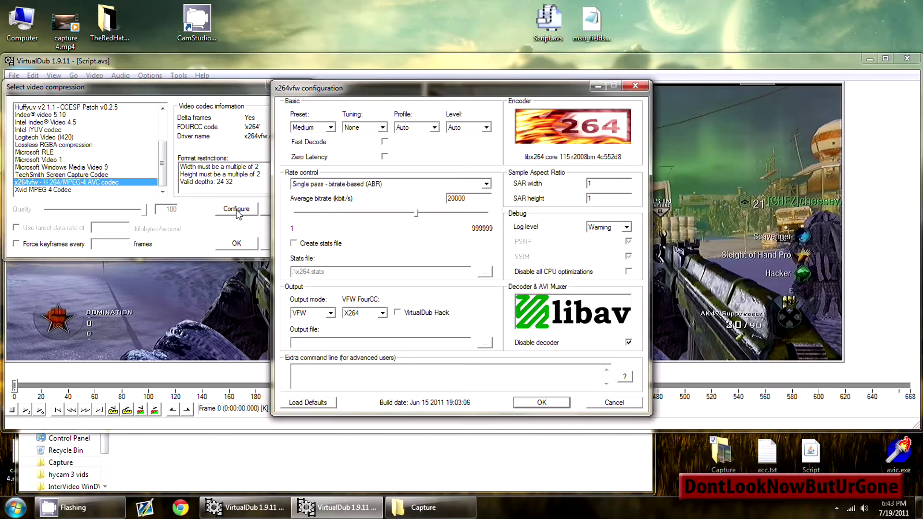
click(486, 185)
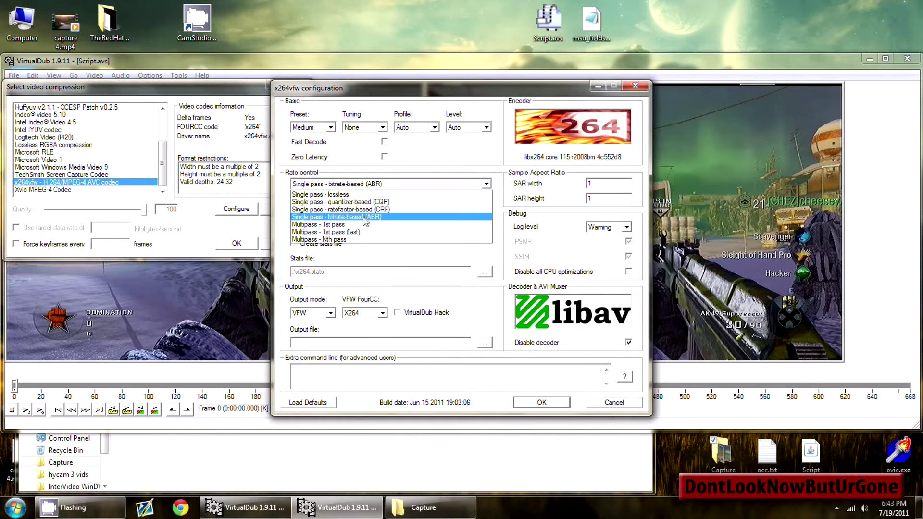
click(365, 218)
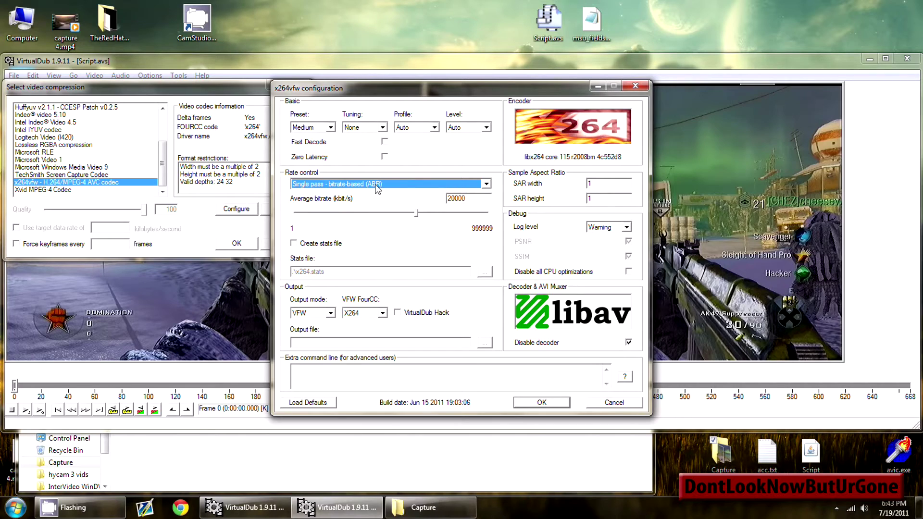
drag(462, 197, 480, 203)
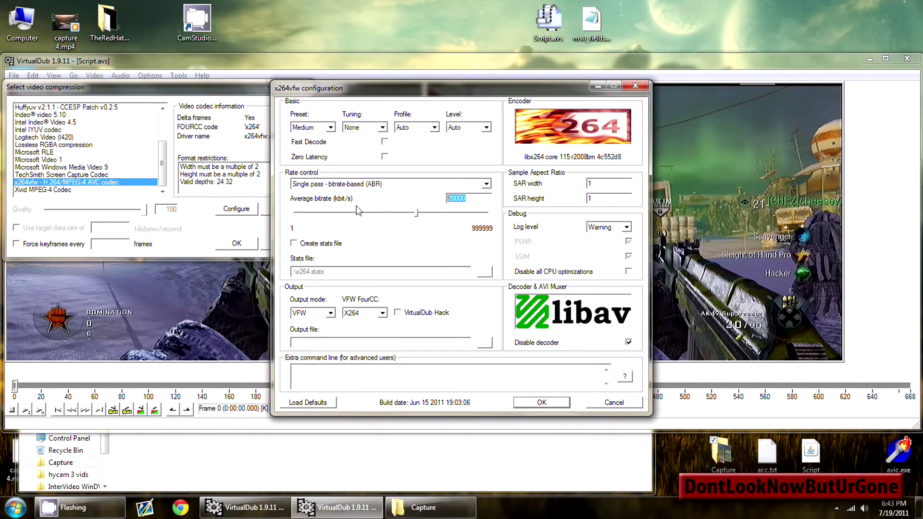
text(5000)
double_click(472, 202)
drag(392, 213, 240, 211)
double_click(465, 201)
text(6000)
click(552, 401)
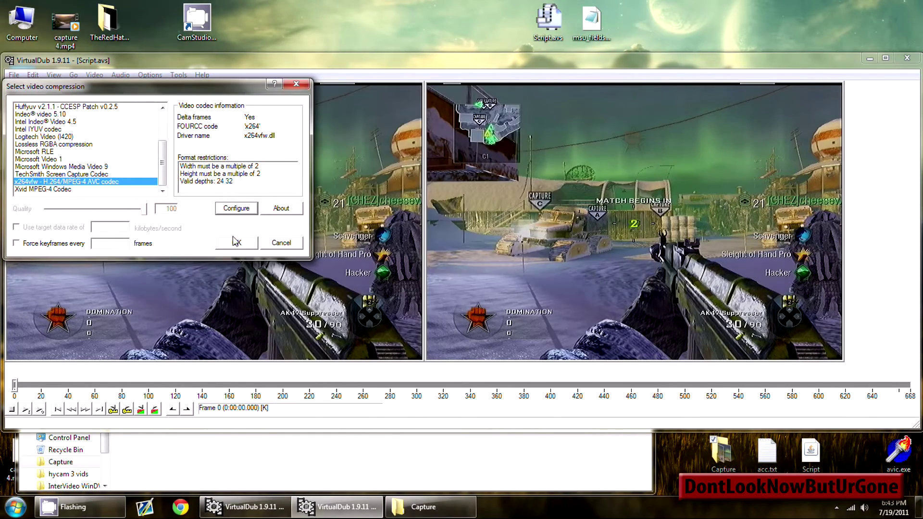
click(236, 242)
- Save the processed video as an AVI named testEDITEDbyVDUB in the Capture folder
click(13, 76)
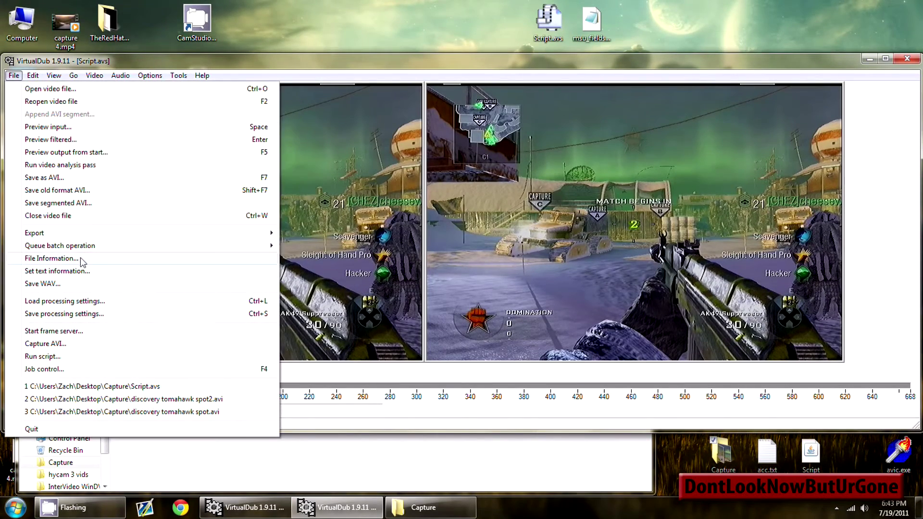
click(61, 178)
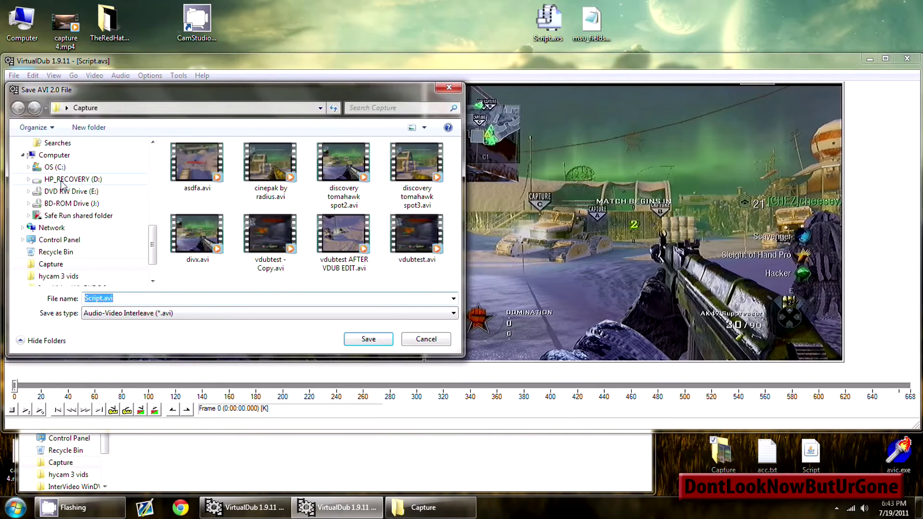
click(208, 303)
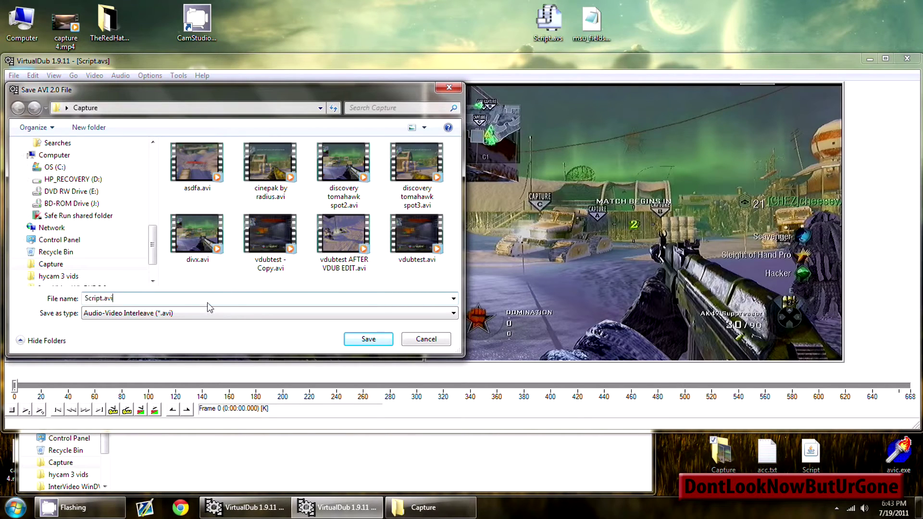
drag(178, 296, 2, 287)
text(testEDITEDbyVDub)
key(Return)
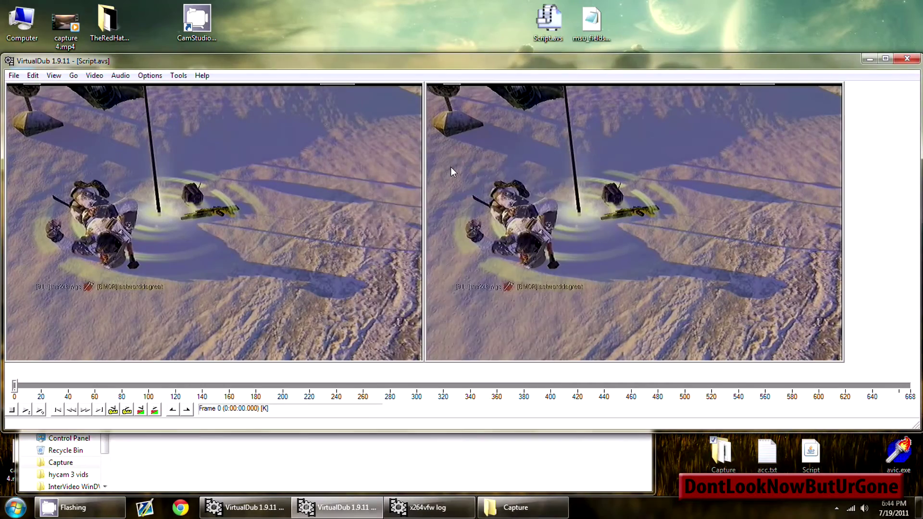
- Show the desktop and launch Vegas Pro 10.0 by searching for "vegas"
click(919, 507)
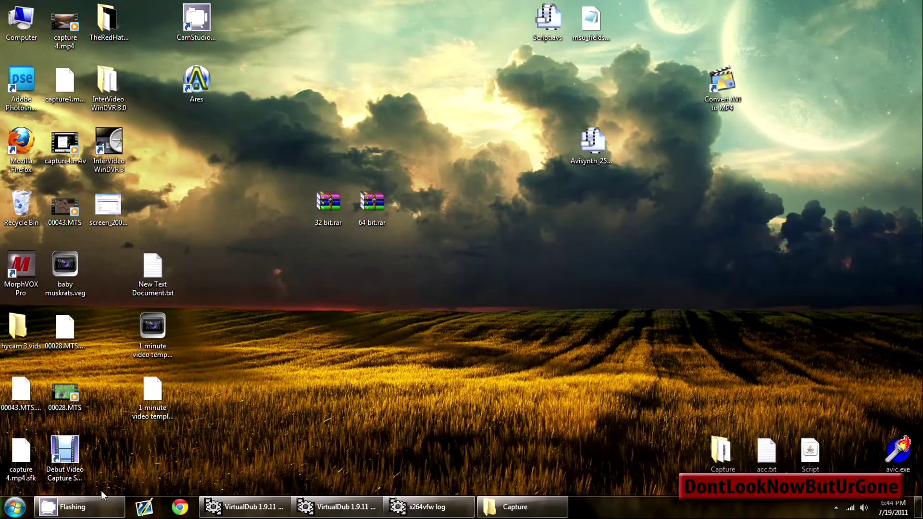
click(14, 508)
text(vegas)
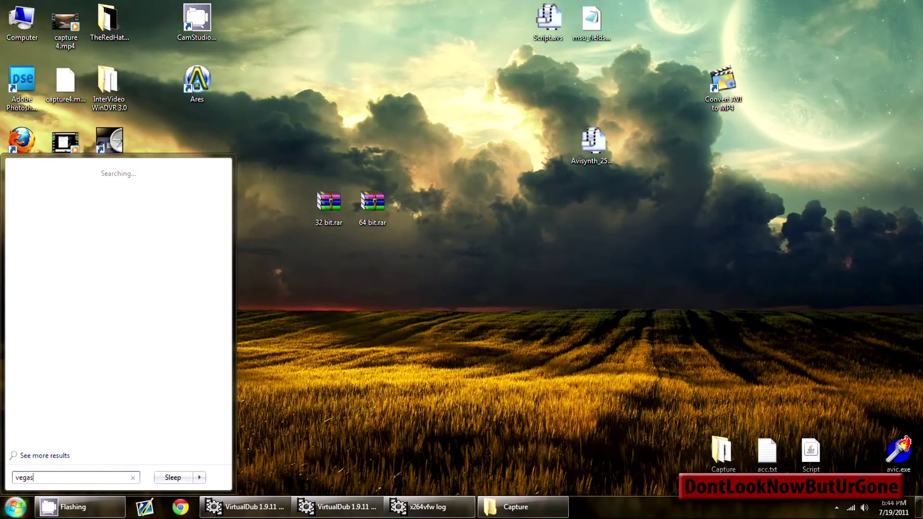
key(Return)
- Try to add testEDITEDbyVDUB.avi from the Capture folder to the Vegas Pro timeline and dismiss the resulting dialog
double_click(721, 452)
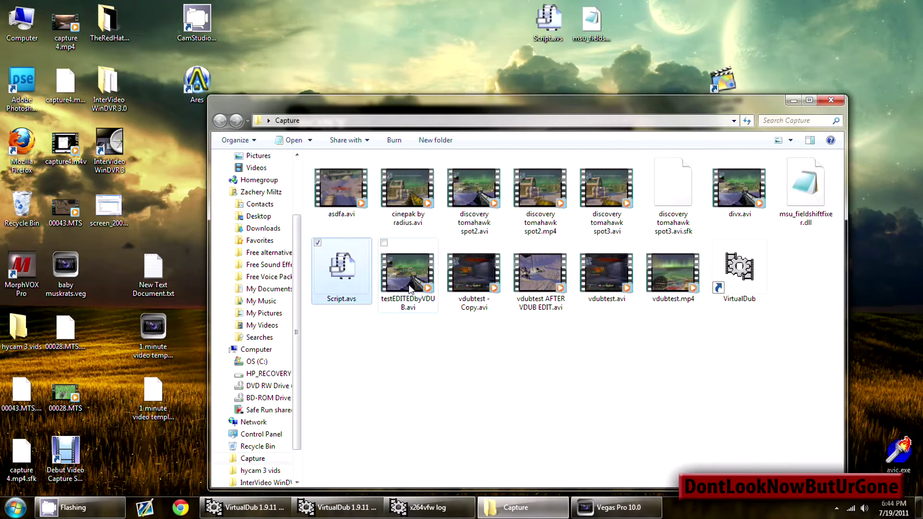
click(411, 275)
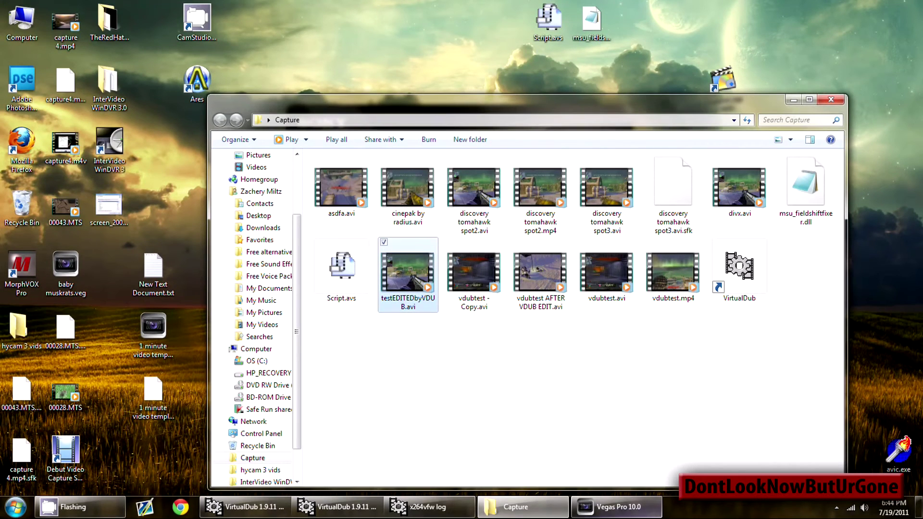
click(629, 513)
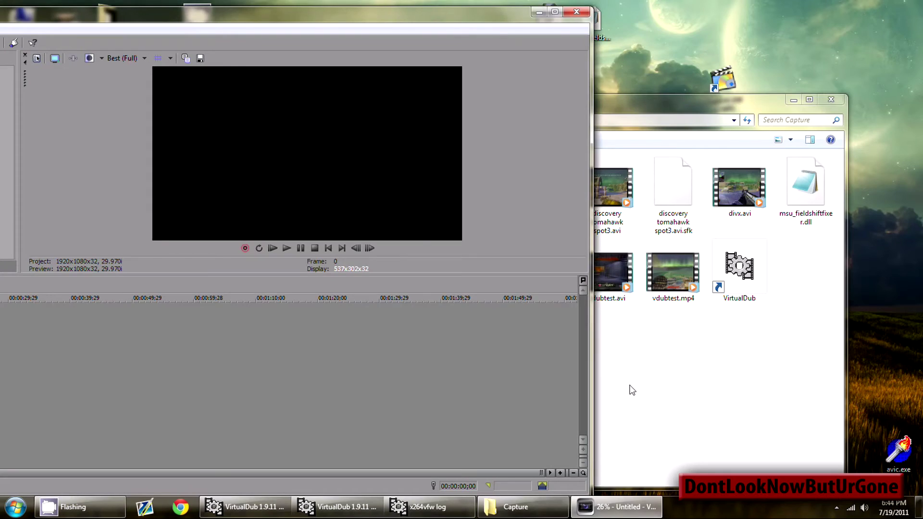
click(632, 390)
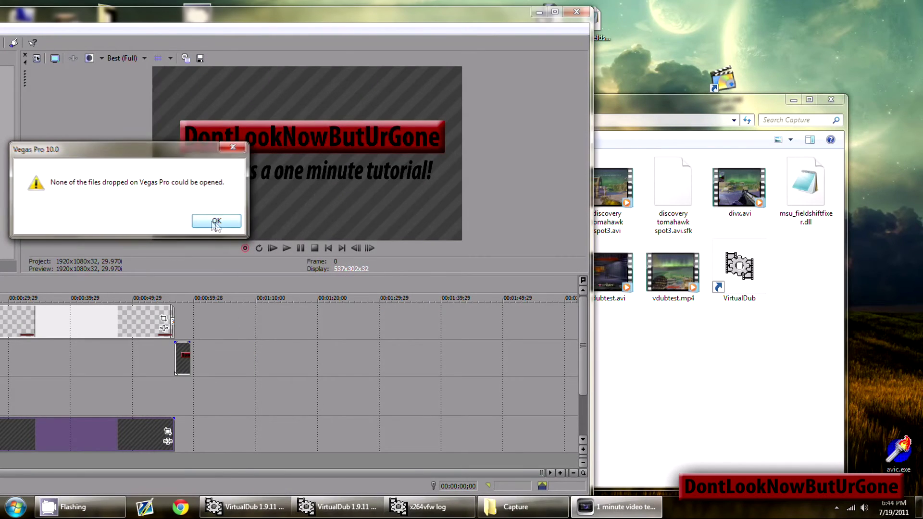
click(215, 221)
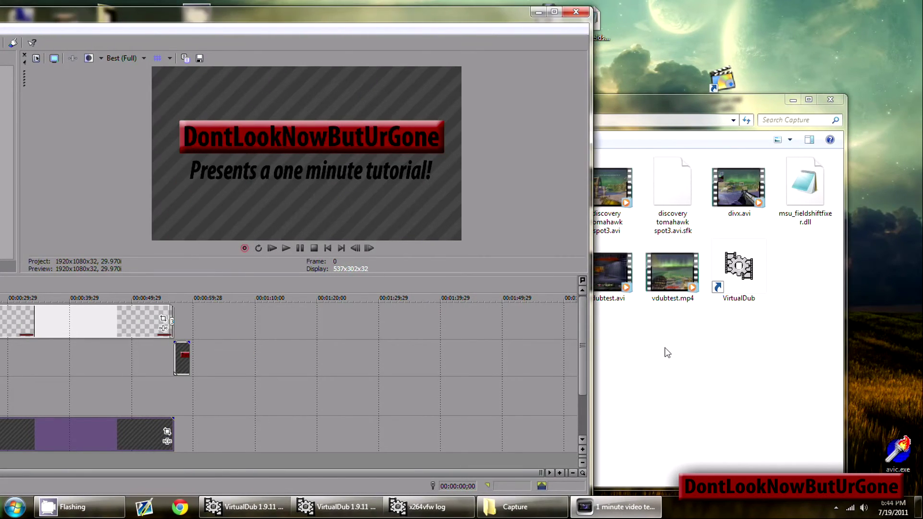
- Minimise the Vegas Pro and Capture folder windows and launch Convert AVI to MP4 from the desktop
click(661, 346)
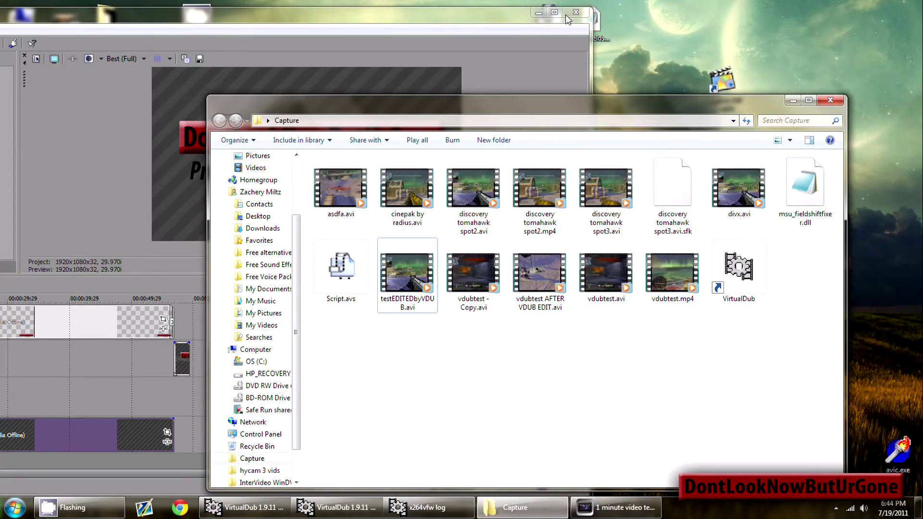
click(539, 12)
click(793, 100)
click(722, 84)
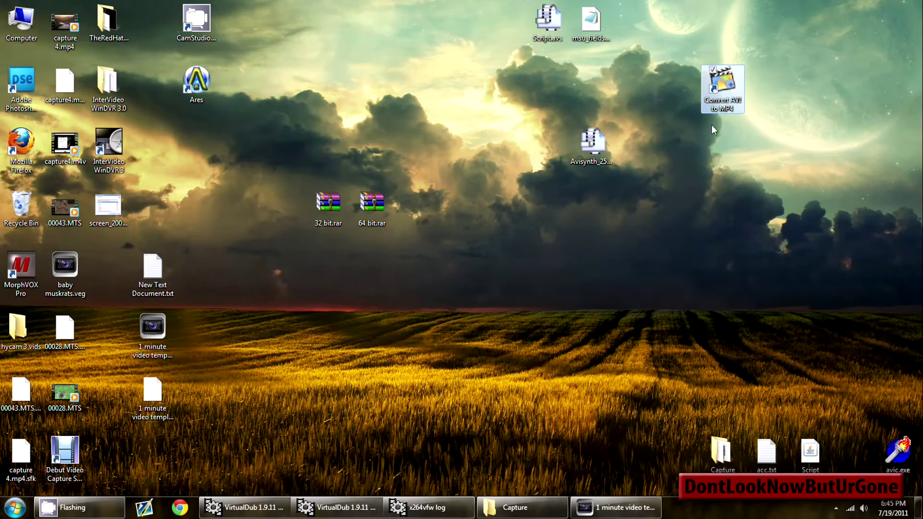
double_click(721, 102)
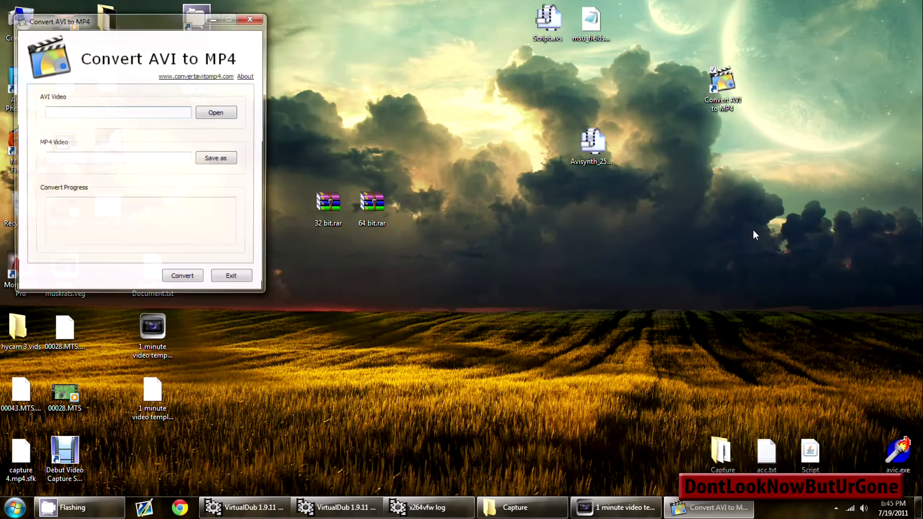
- Load testEDITEDbyVDUB.avi as the source video, convert it to MP4 in the Capture folder, and exit the converter
click(216, 113)
click(135, 195)
double_click(135, 192)
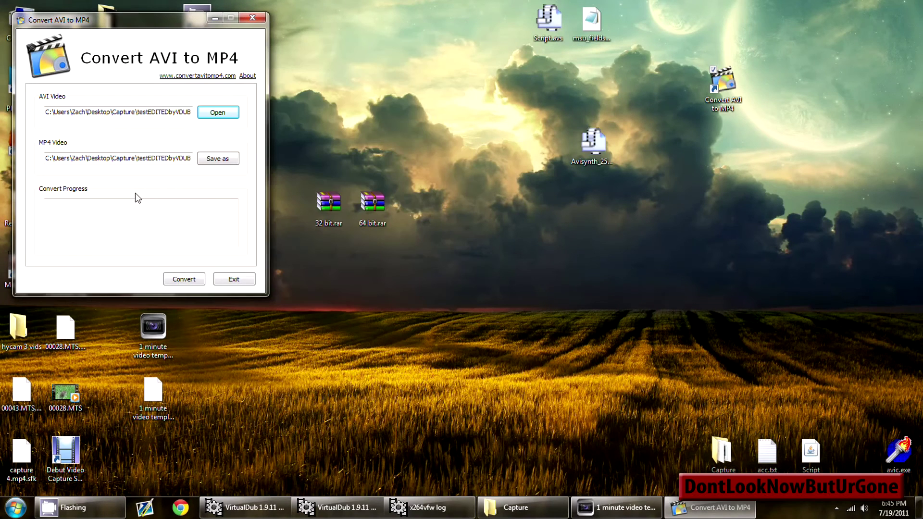
click(184, 278)
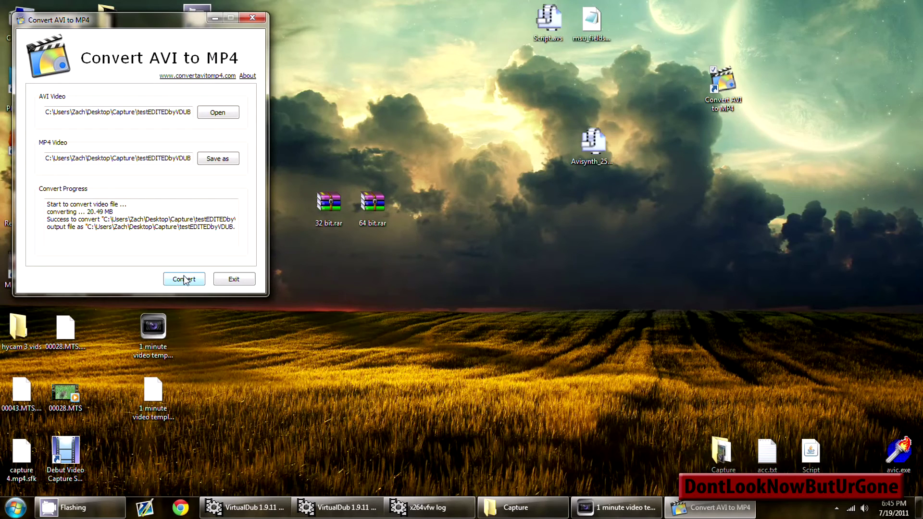
click(247, 280)
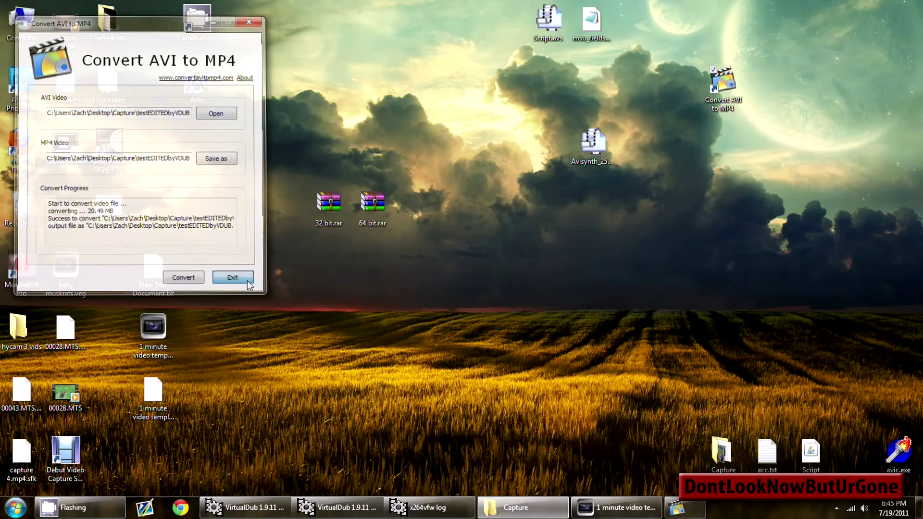
- Add the converted testEDITEDbyVDUB MP4 from the Capture folder to the Vegas Pro timeline after the existing clips and place the cursor at its start
double_click(725, 449)
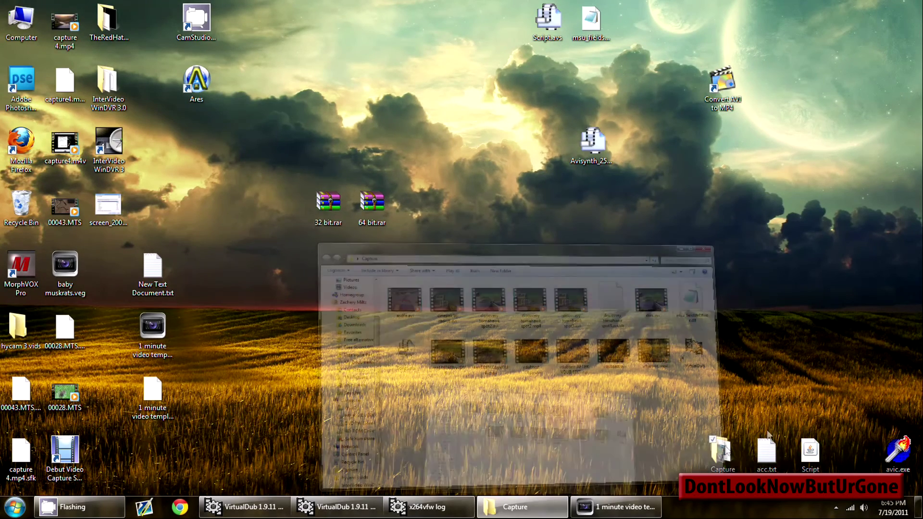
drag(478, 270, 253, 325)
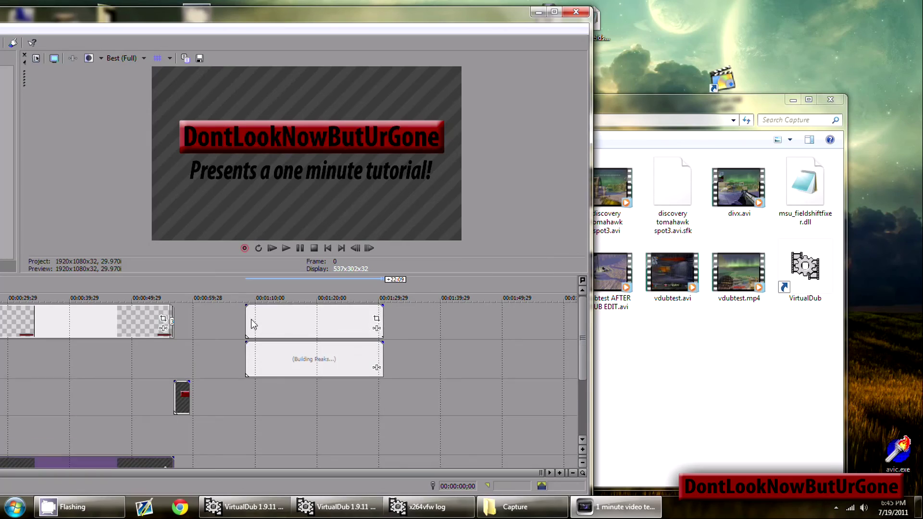
click(245, 389)
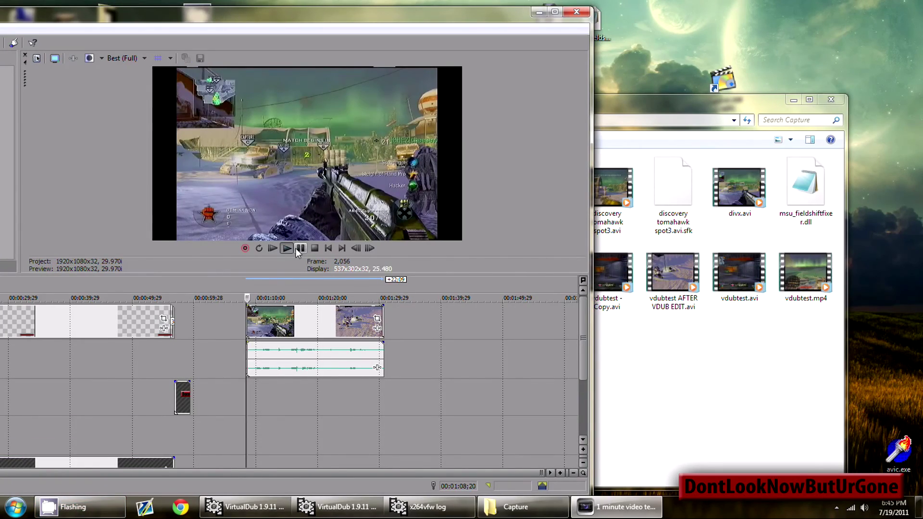